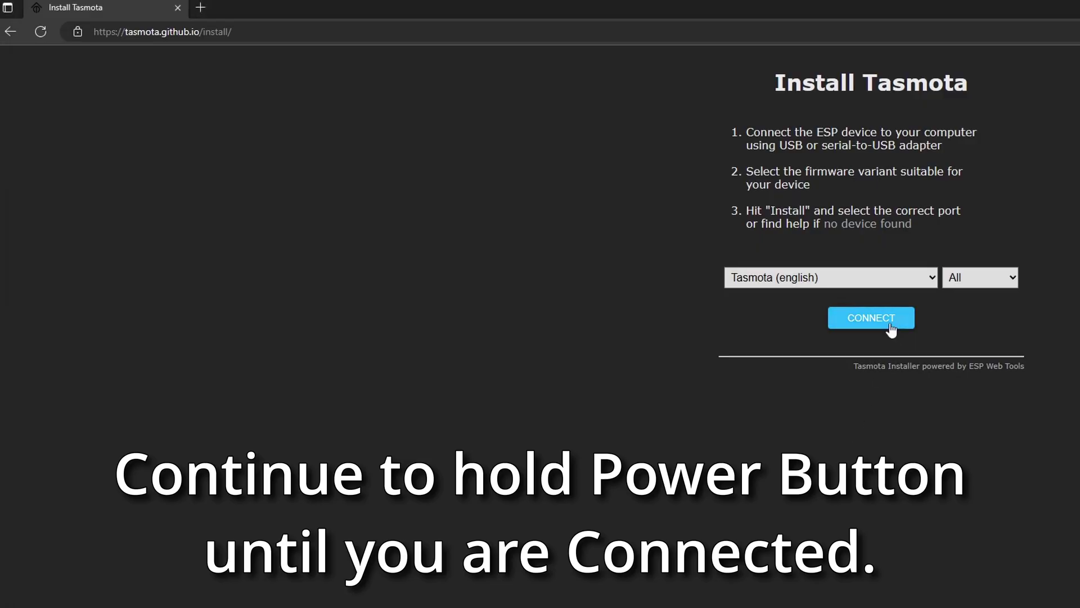
Flash Tasmota (English) onto the plug over USB Serial Port (COM4) without erasing the device
{"action": "left_click", "coordinate": [177, 81]}
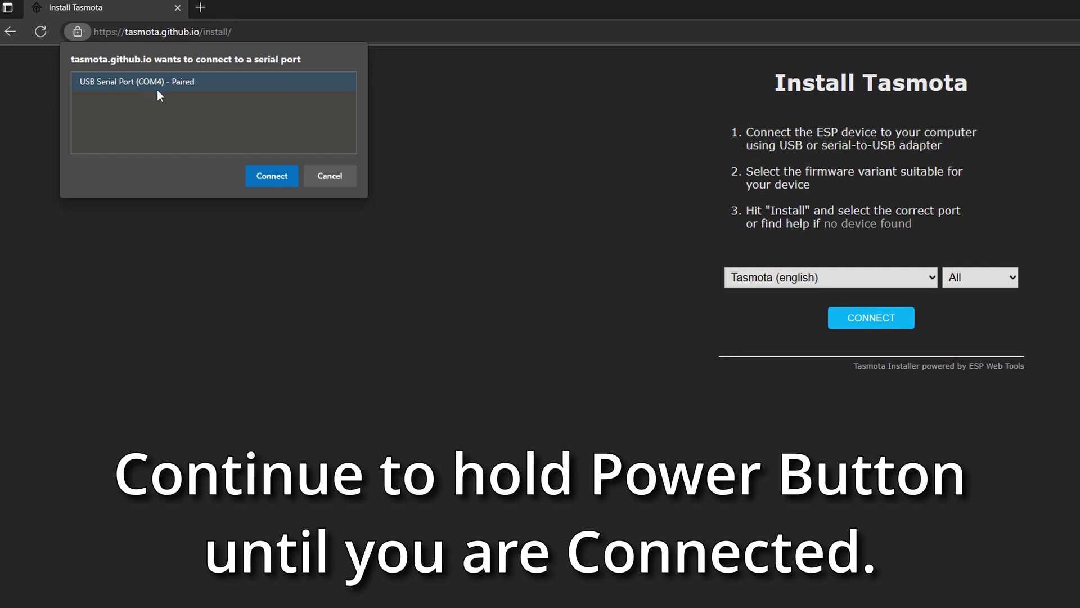
{"action": "left_click", "coordinate": [272, 176]}
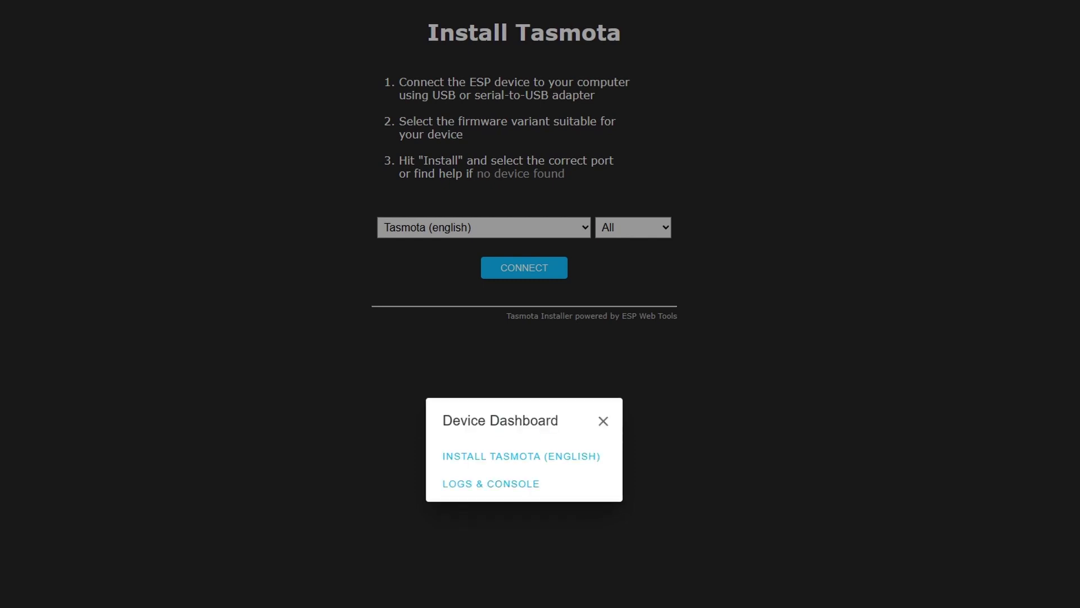
{"action": "left_click", "coordinate": [571, 469]}
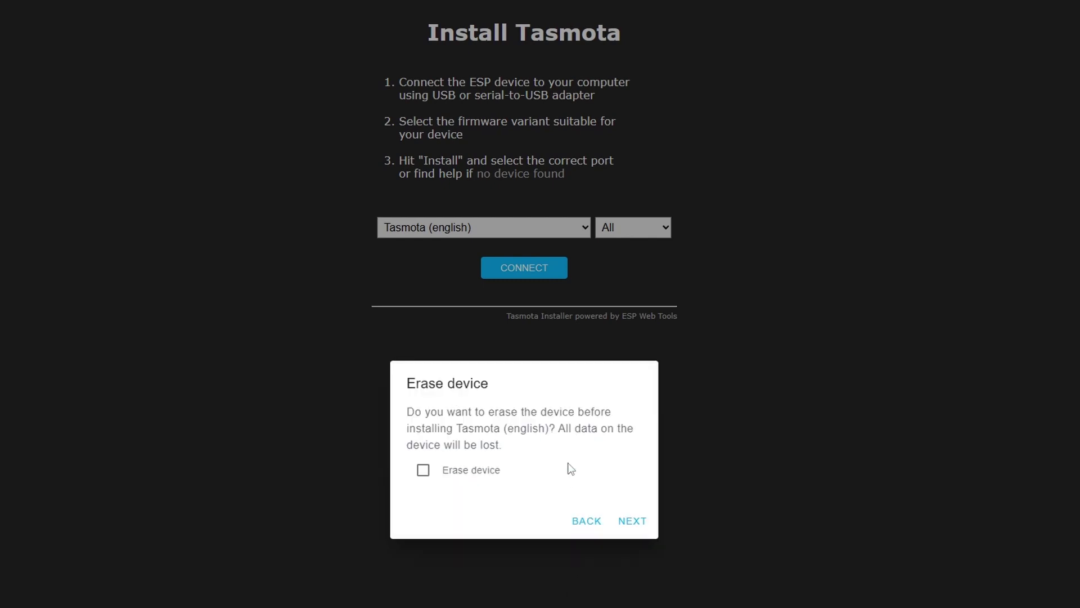
{"action": "left_click", "coordinate": [643, 522]}
{"action": "left_click", "coordinate": [628, 506]}
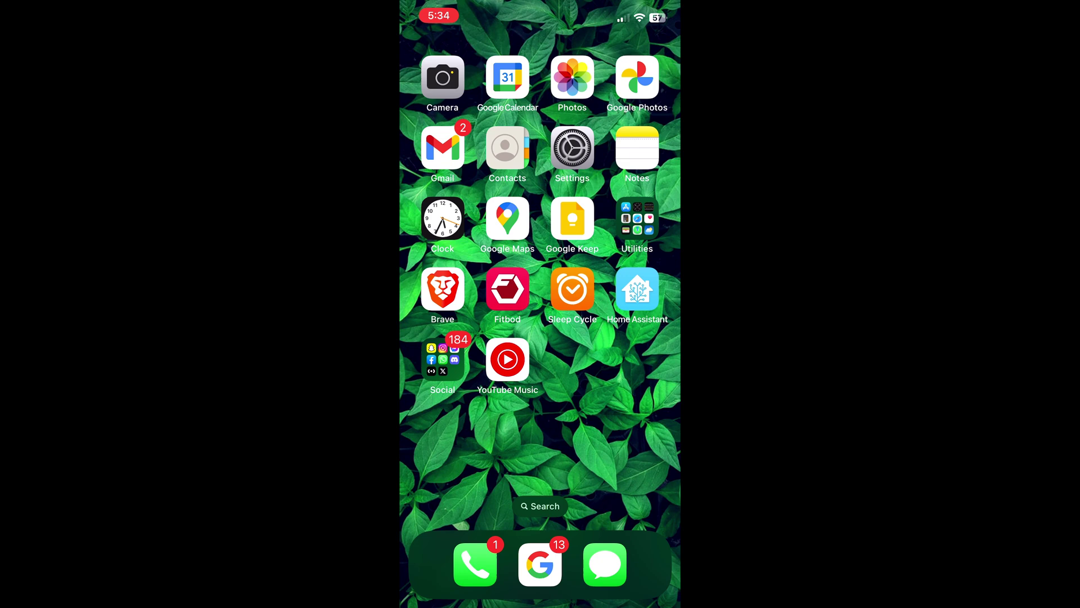
{"action": "left_click", "coordinate": [572, 147]}
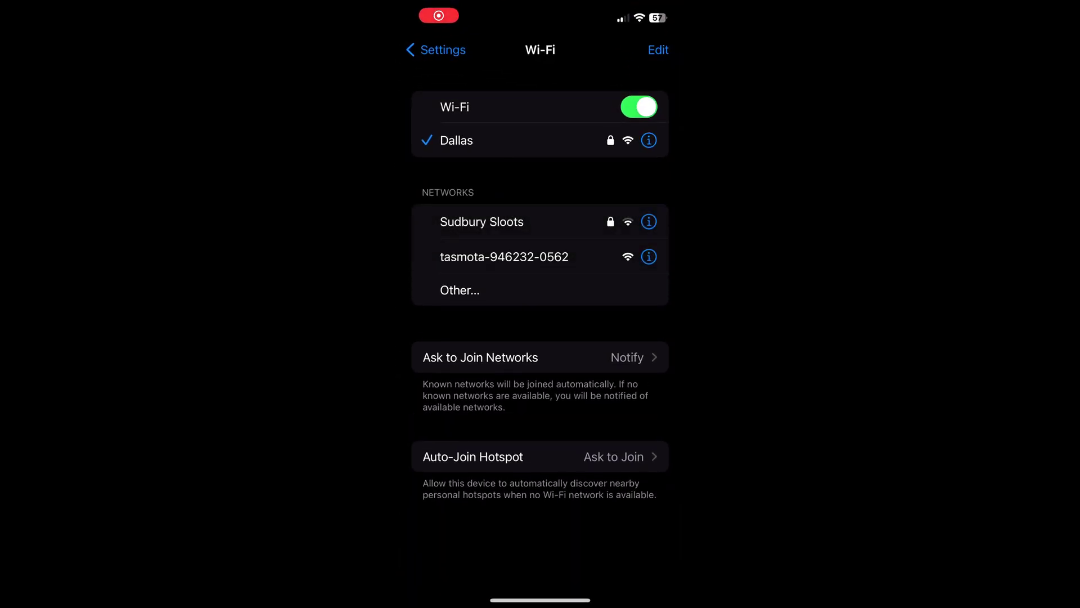
{"action": "left_click", "coordinate": [505, 256]}
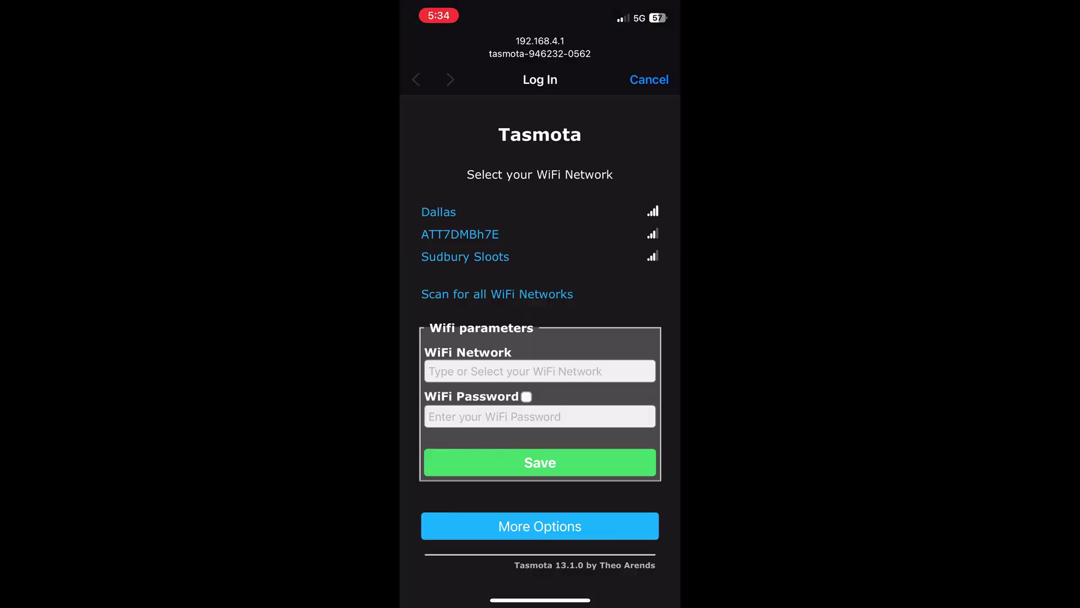
{"action": "left_click", "coordinate": [438, 212]}
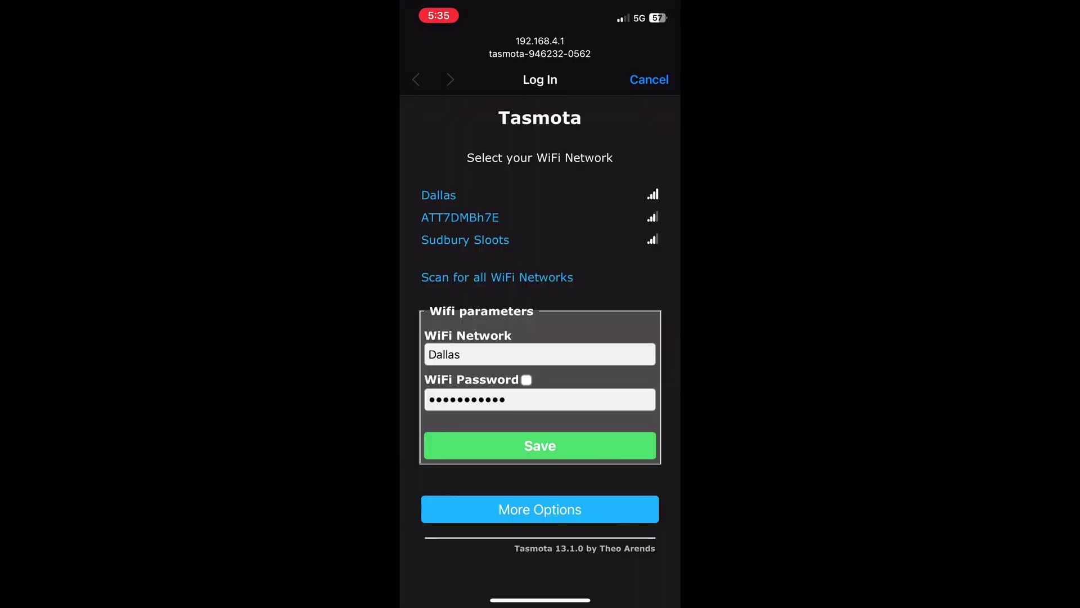
{"action": "left_click", "coordinate": [541, 445]}
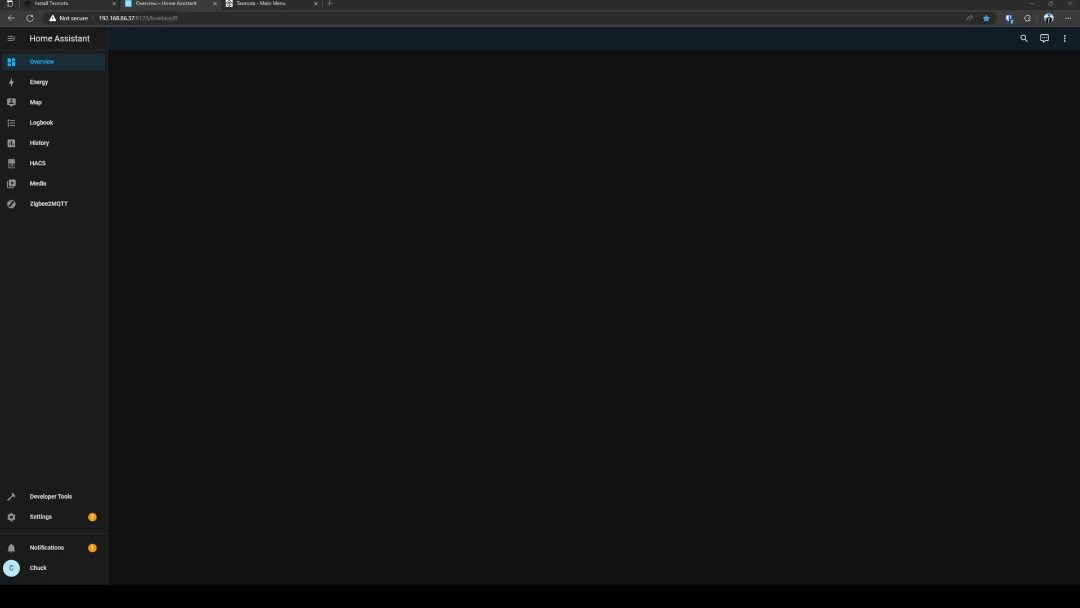
Open the Add User form under Home Assistant Settings > People > Users
{"action": "left_click", "coordinate": [40, 516]}
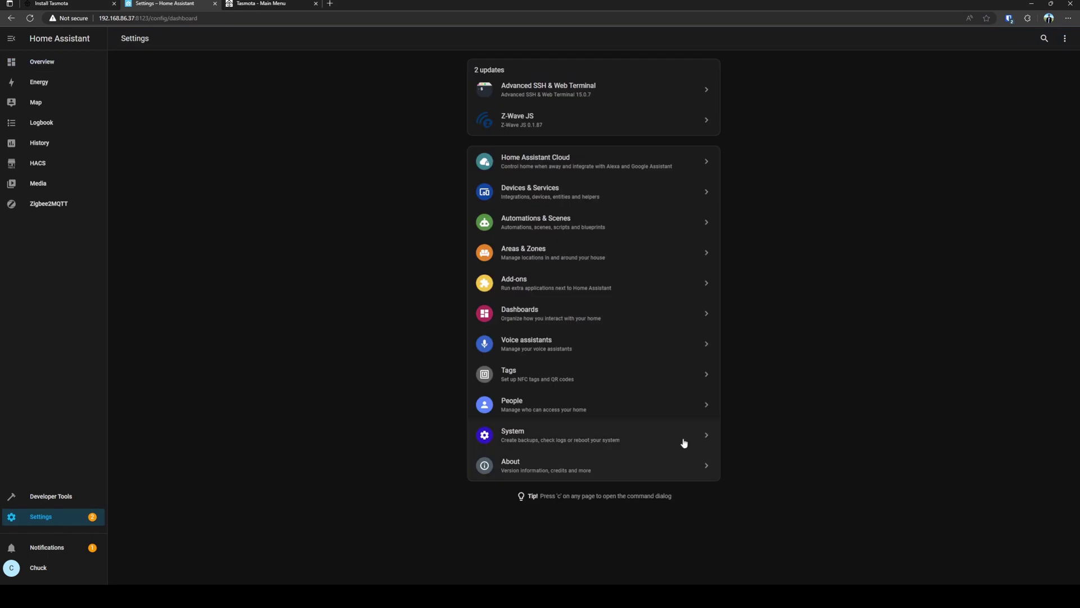
{"action": "left_click", "coordinate": [622, 409]}
{"action": "left_click", "coordinate": [618, 48]}
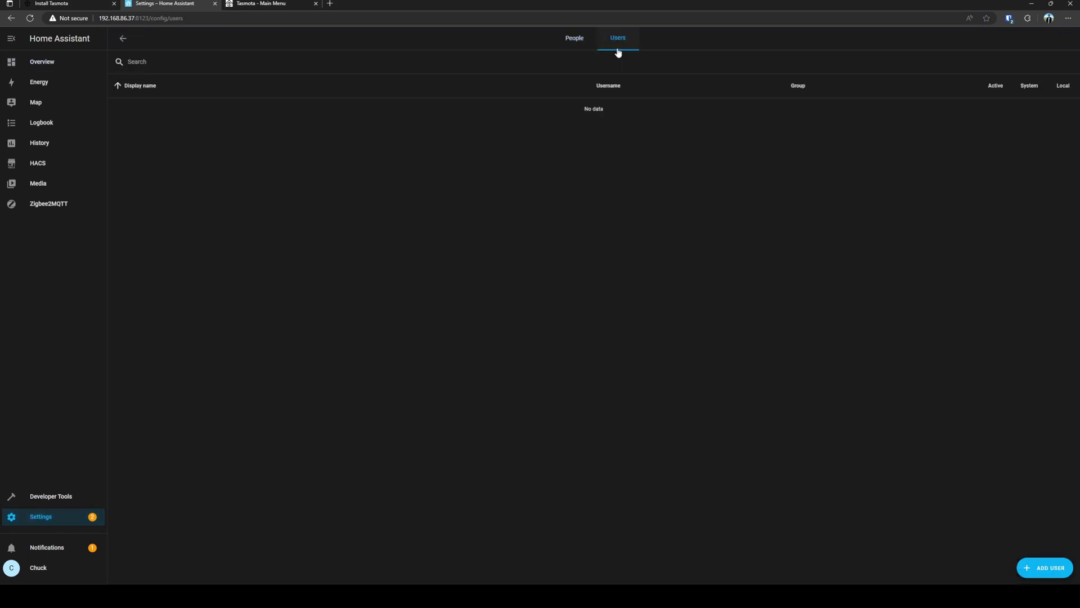
{"action": "left_click", "coordinate": [1046, 567]}
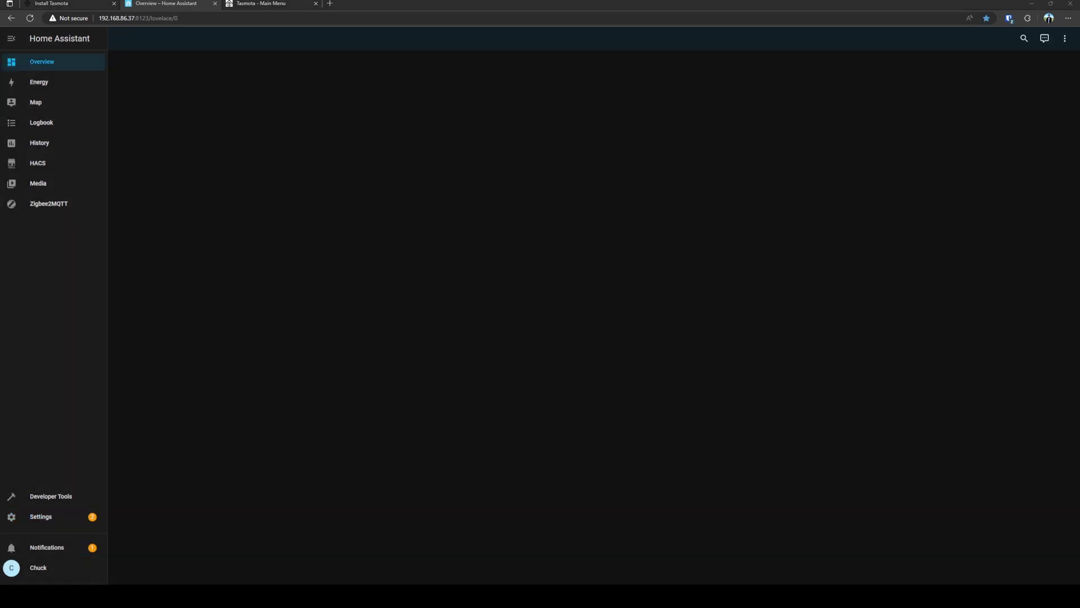
{"action": "left_click", "coordinate": [56, 519]}
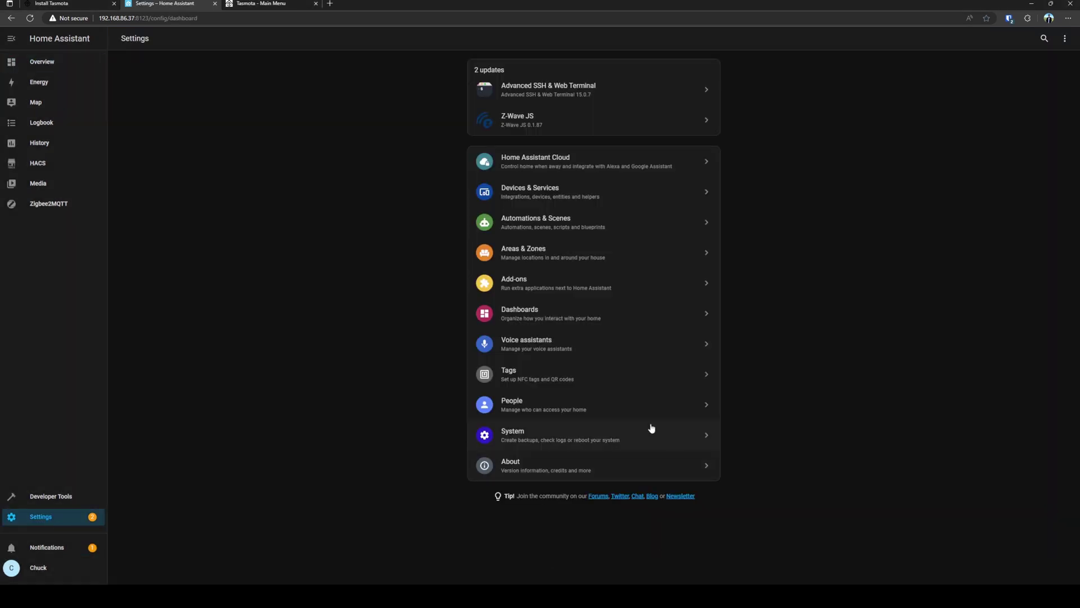
{"action": "left_click", "coordinate": [625, 409]}
{"action": "left_click", "coordinate": [621, 46]}
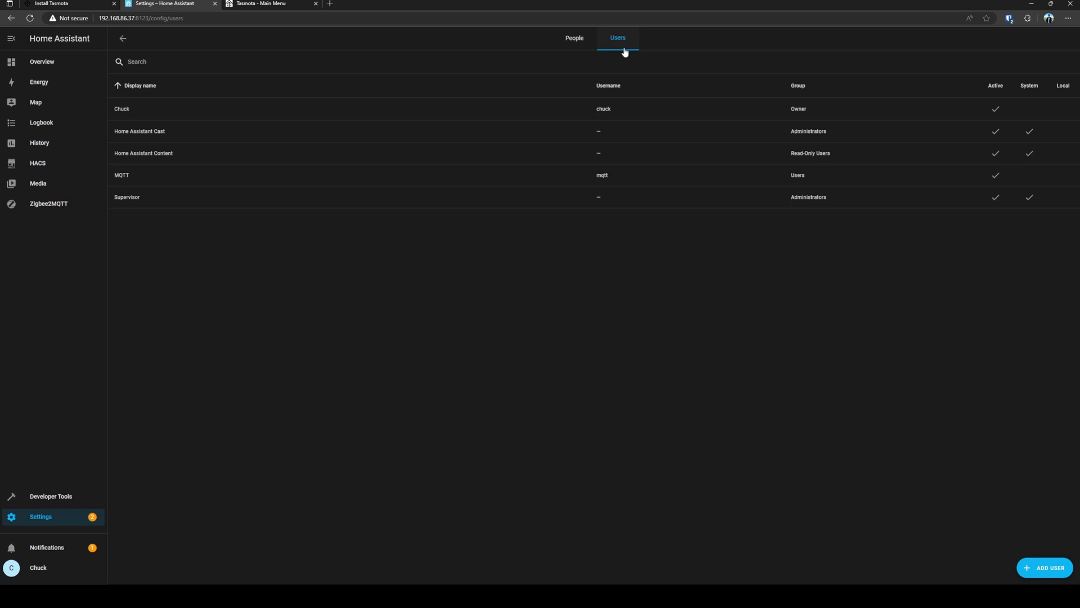
{"action": "left_click", "coordinate": [1044, 568]}
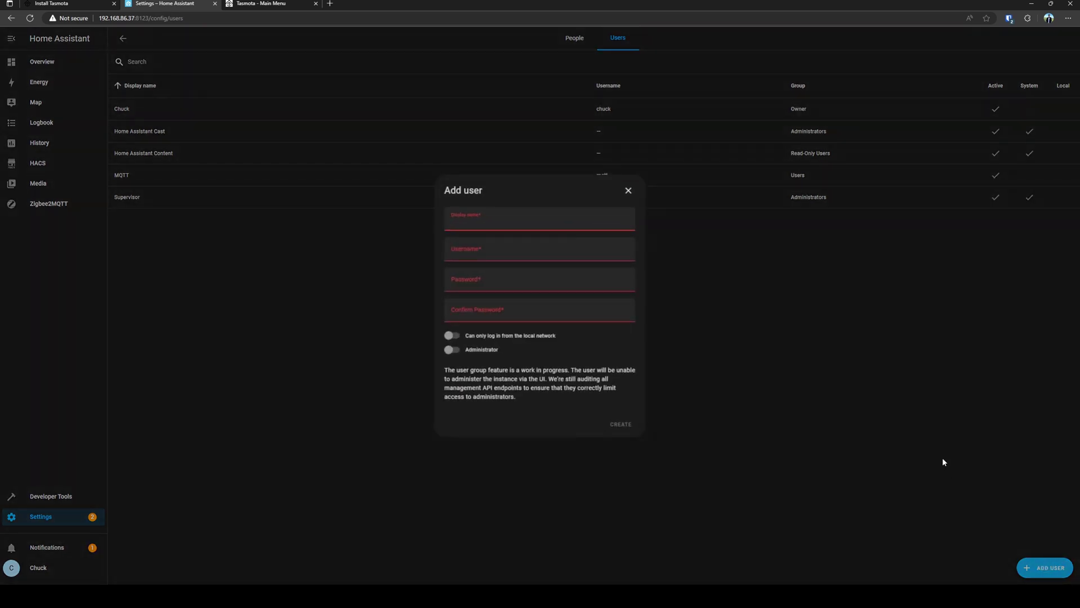
Create the user tasmota with the pasted password entered in both password fields
{"action": "type", "text": "tasmota"}
{"action": "key", "text": "Tab"}
{"action": "key", "text": "Tab"}
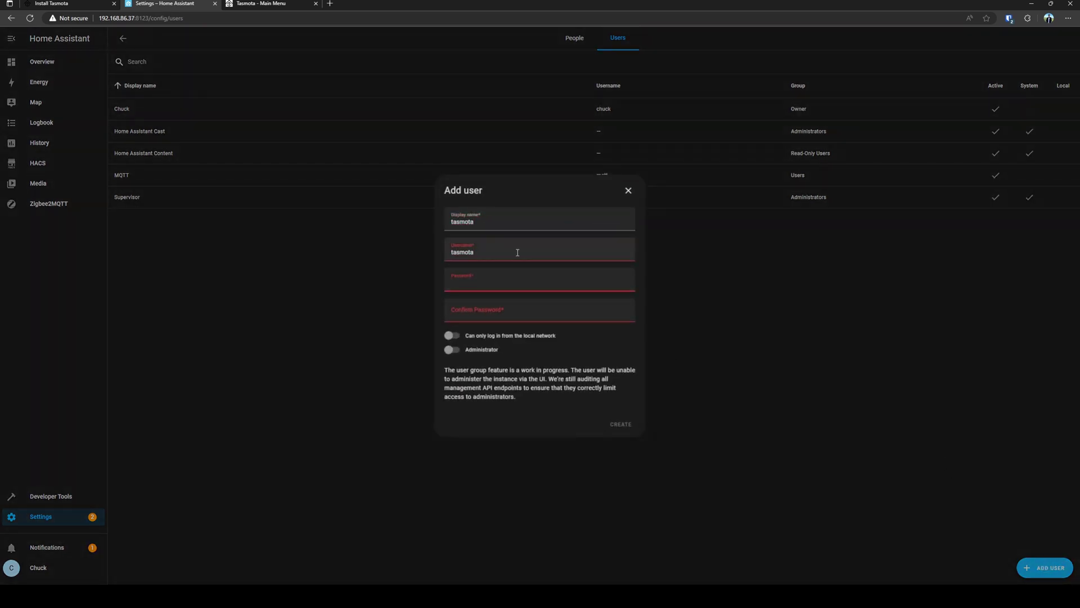
{"action": "key", "text": "ctrl+v"}
{"action": "key", "text": "Tab"}
{"action": "key", "text": "ctrl+v"}
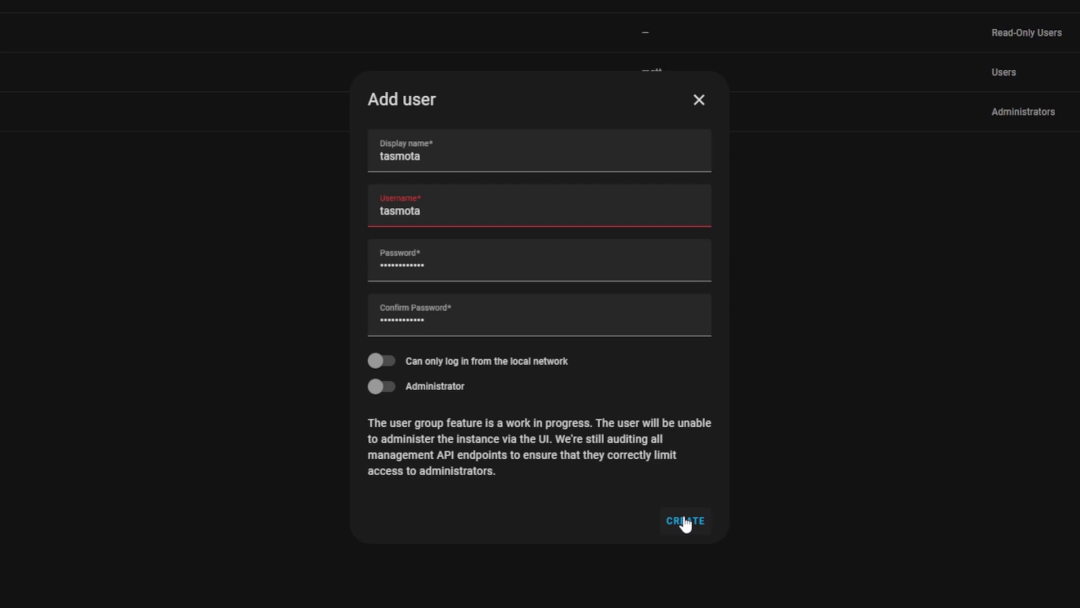
{"action": "left_click", "coordinate": [685, 521]}
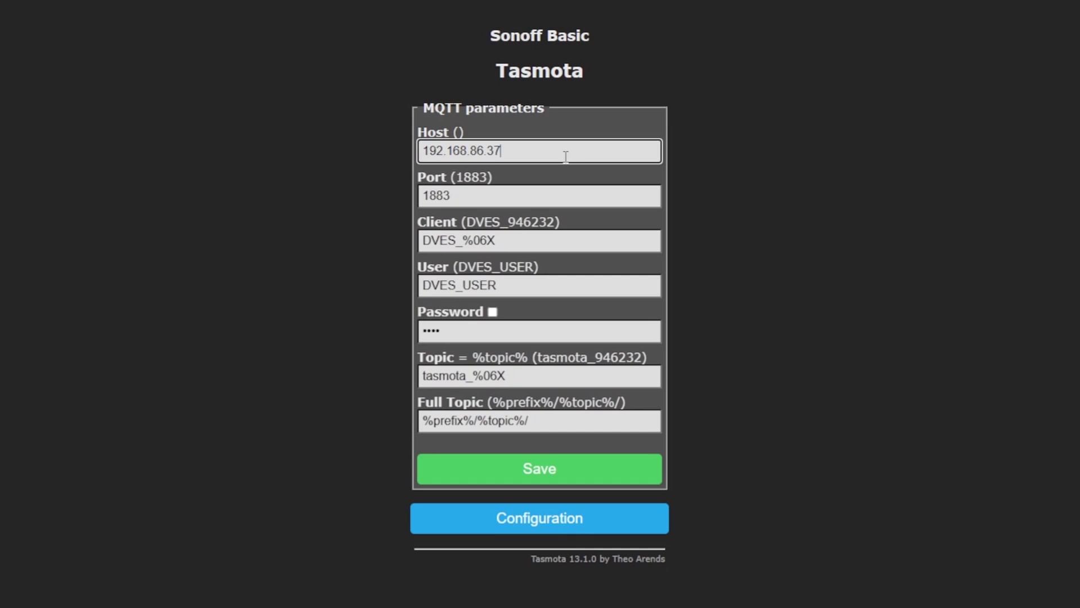
Replace the MQTT user DVES_USER with tasmota, paste the new password, and save
{"action": "left_click", "coordinate": [510, 239]}
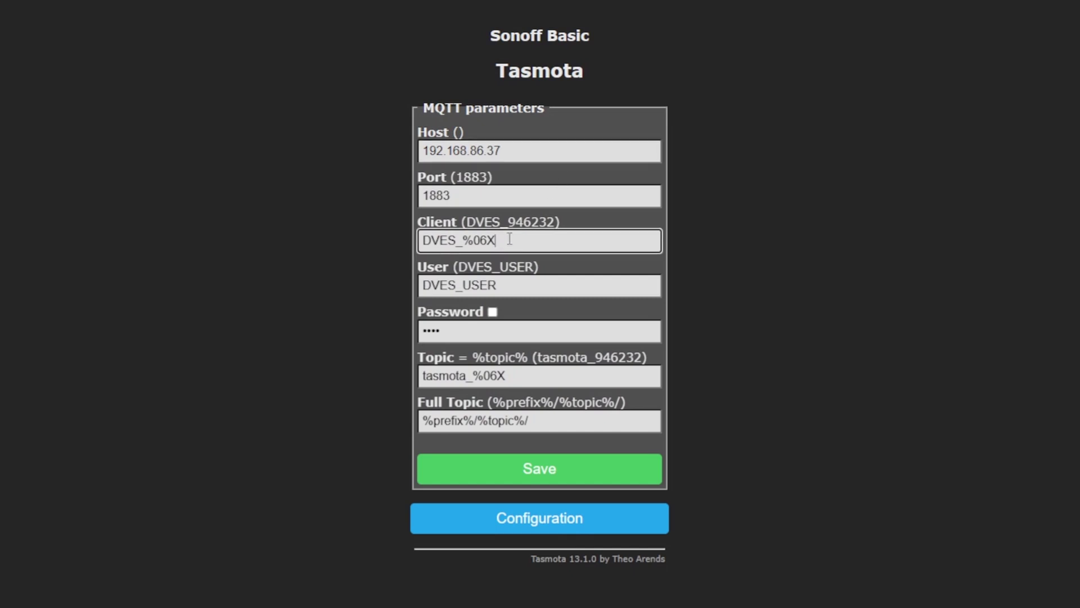
{"action": "left_click_drag", "start_coordinate": [502, 284], "coordinate": [376, 288]}
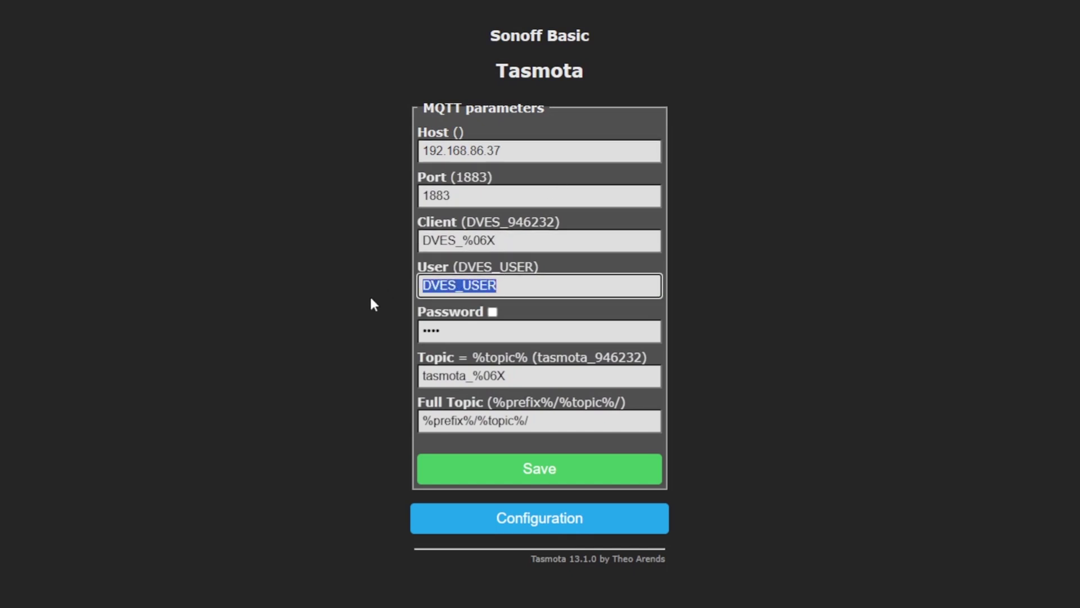
{"action": "type", "text": "tasmota"}
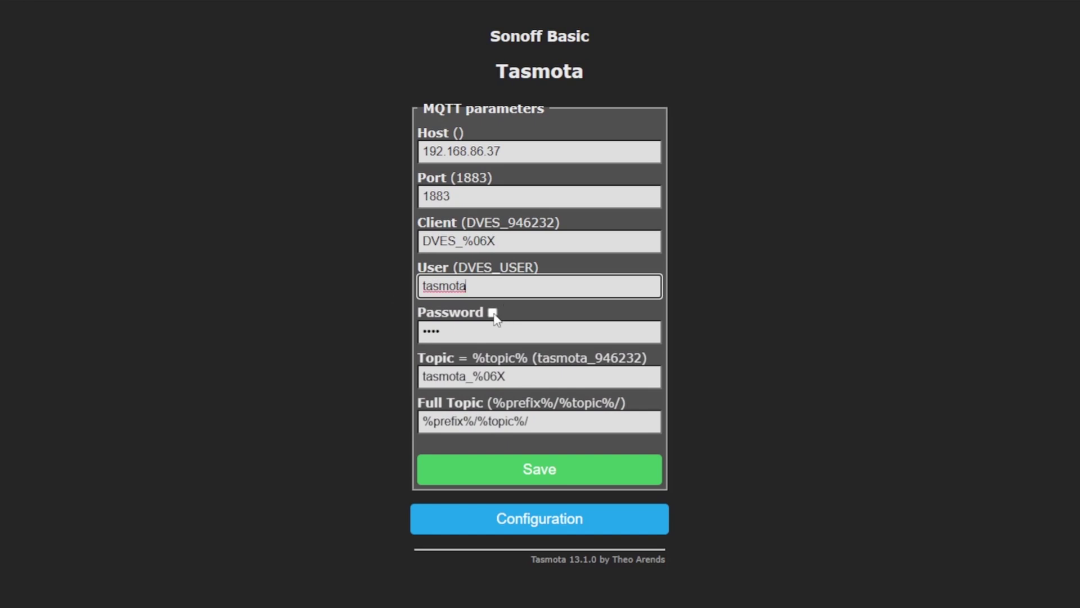
{"action": "left_click", "coordinate": [493, 314]}
{"action": "left_click", "coordinate": [460, 332]}
{"action": "key", "text": "ctrl+a"}
{"action": "key", "text": "ctrl+v"}
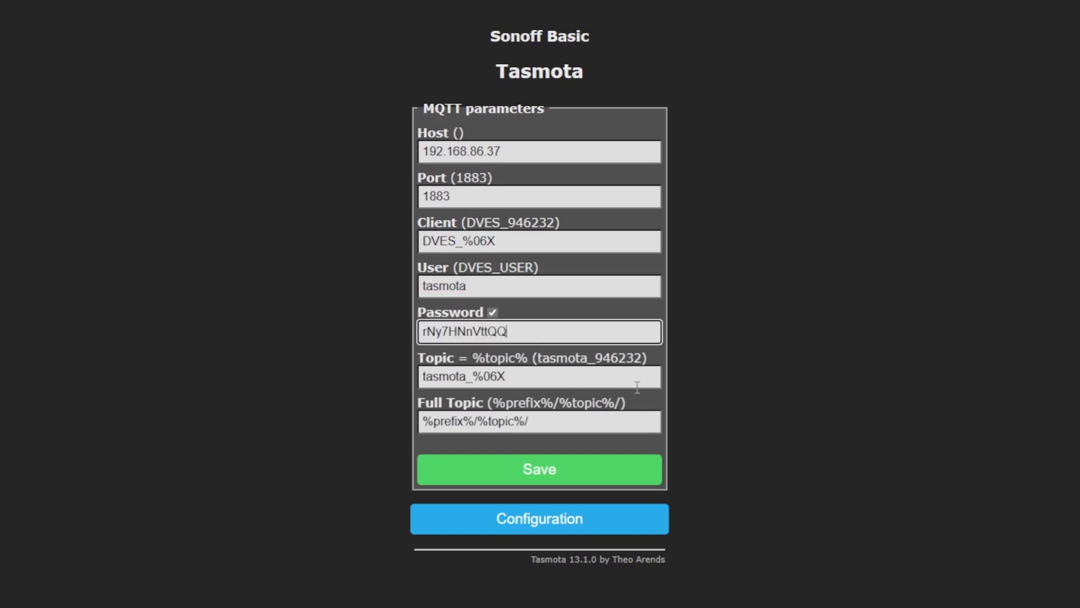
{"action": "left_click", "coordinate": [589, 476]}
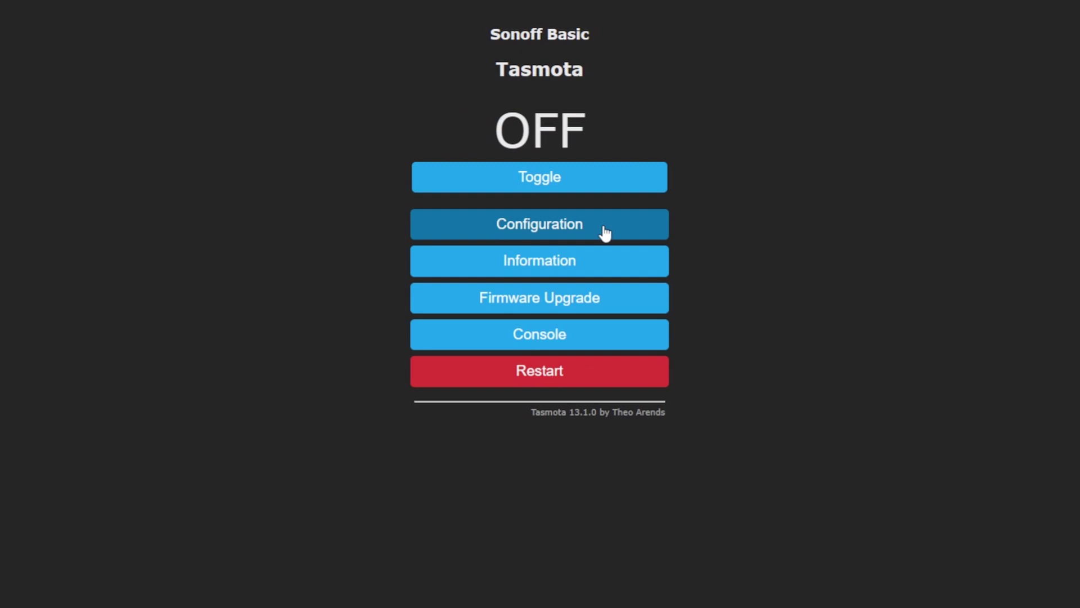
Set the module type to Sonoff S31 (41) and save it
{"action": "left_click", "coordinate": [603, 232]}
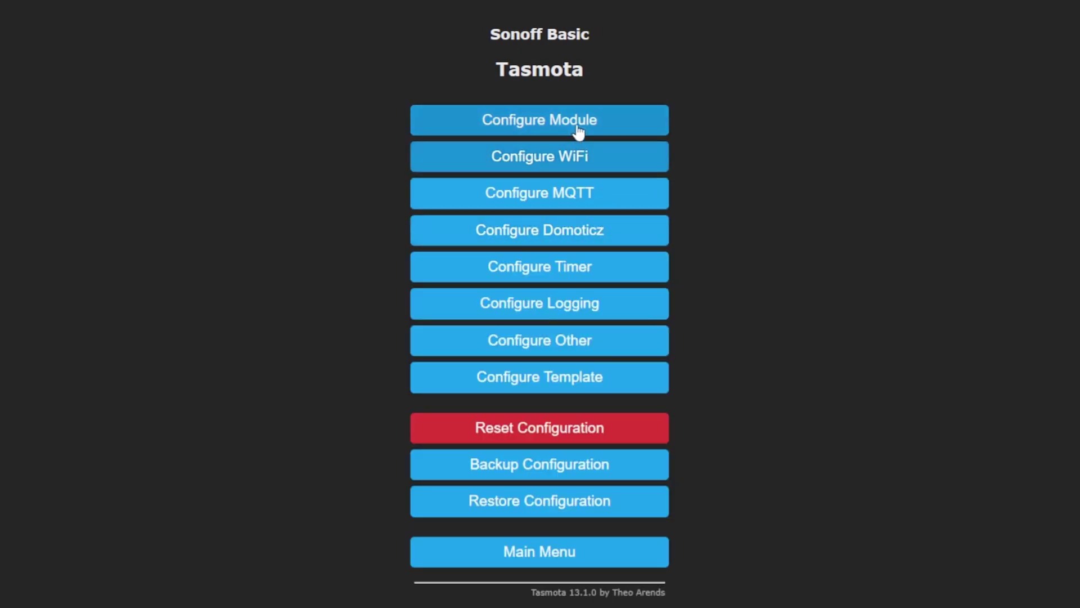
{"action": "left_click", "coordinate": [568, 125]}
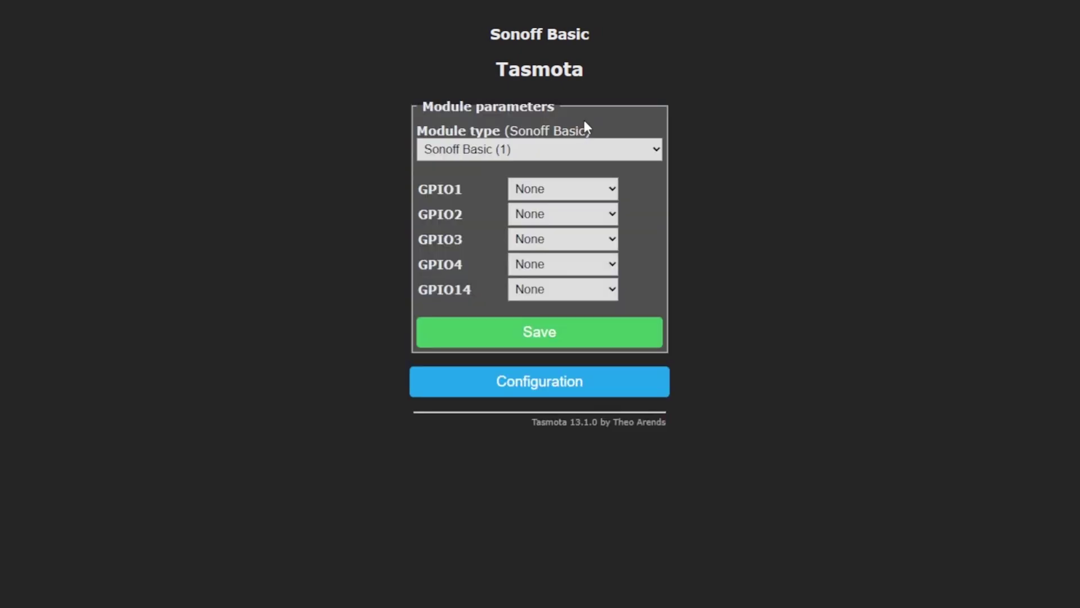
{"action": "left_click", "coordinate": [559, 145]}
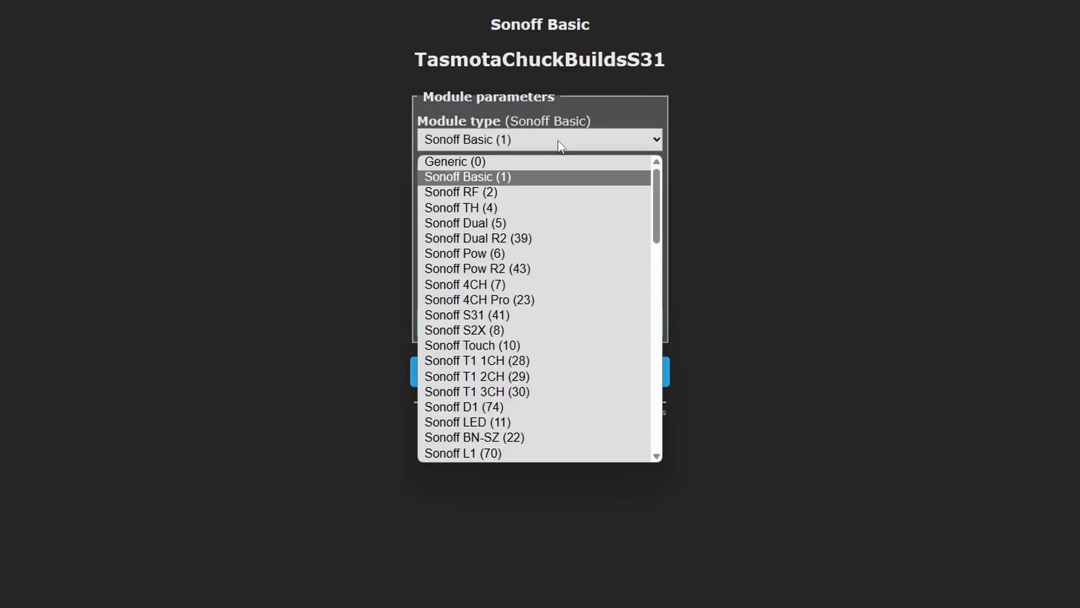
{"action": "left_click", "coordinate": [517, 319]}
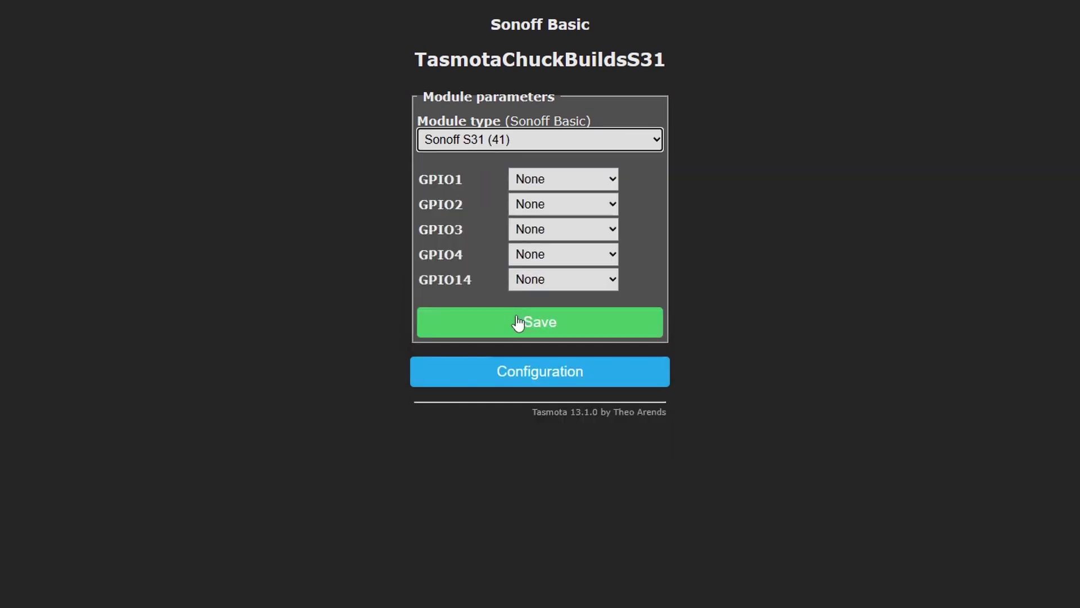
{"action": "left_click", "coordinate": [599, 325]}
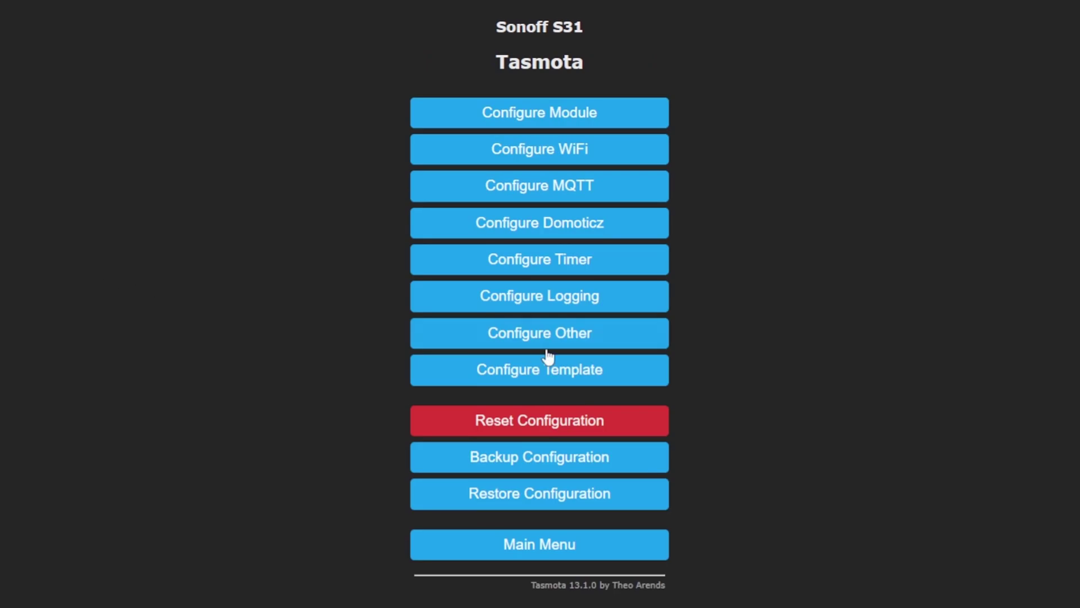
Set Device Name and Friendly Name to TasmotaChuckBuildsS31 and save
{"action": "left_click", "coordinate": [542, 336]}
{"action": "double_click", "coordinate": [478, 332]}
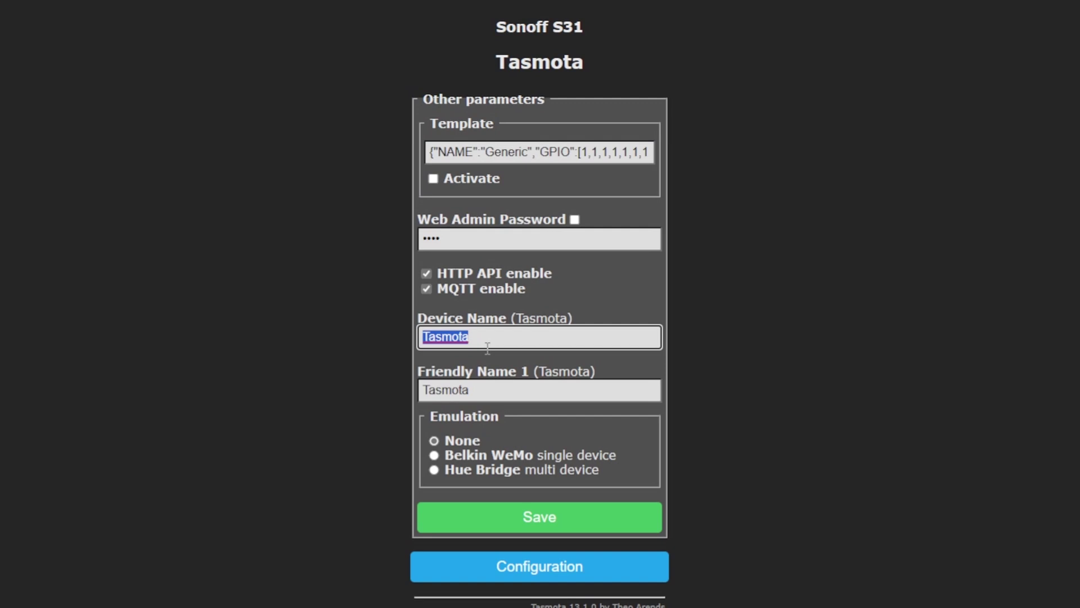
{"action": "left_click", "coordinate": [488, 348]}
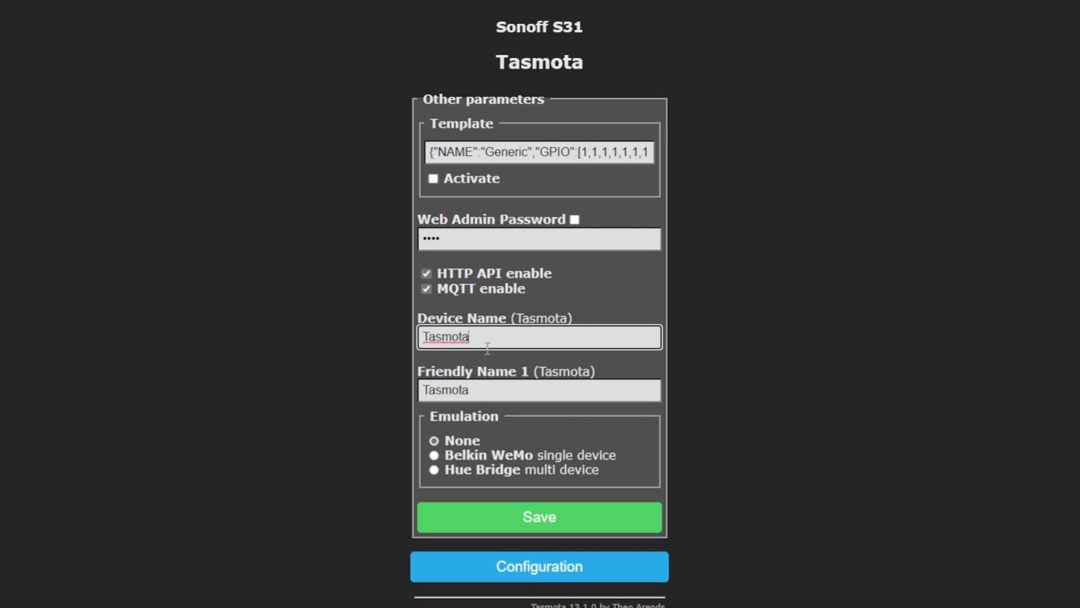
{"action": "type", "text": "ChuckBuilds321"}
{"action": "key", "text": "BackSpace"}
{"action": "key", "text": "BackSpace"}
{"action": "key", "text": "BackSpace"}
{"action": "type", "text": "S31"}
{"action": "left_click", "coordinate": [510, 390]}
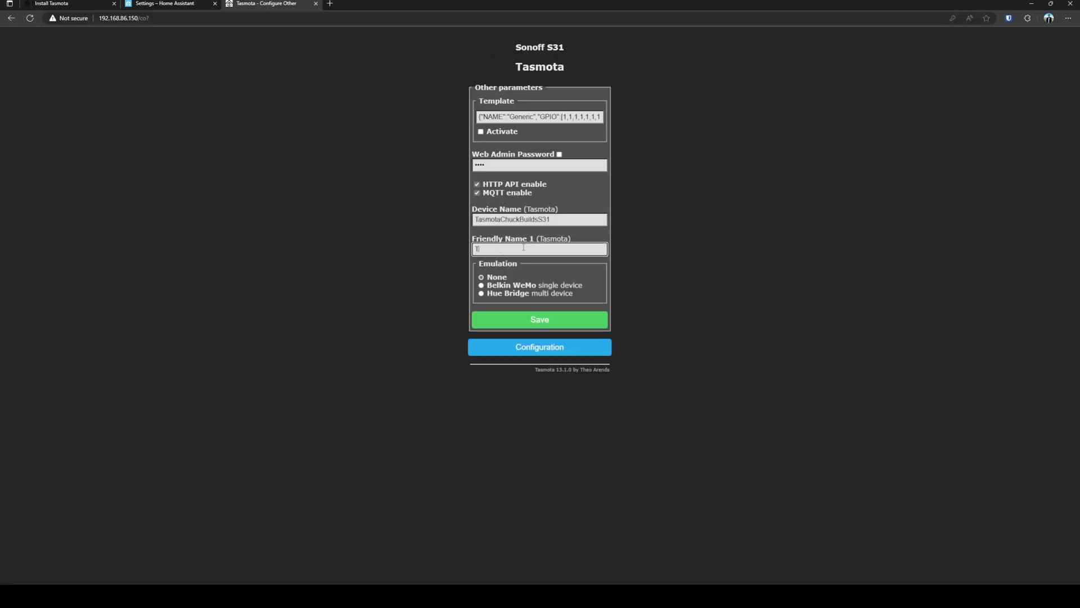
{"action": "type", "text": "ChuckBuildsS31"}
{"action": "left_click", "coordinate": [581, 321]}
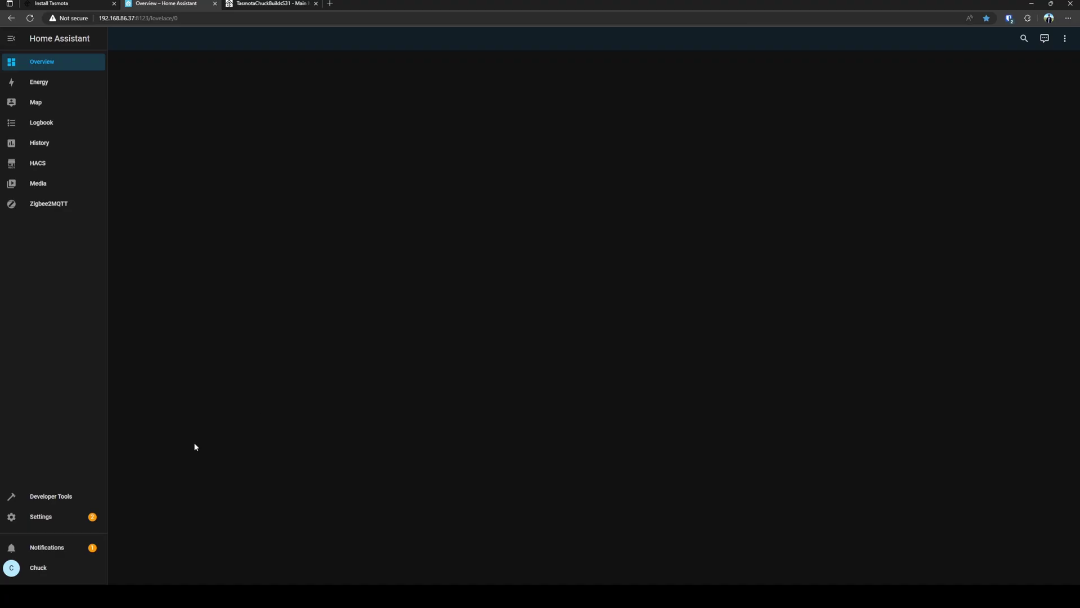
Add the Tasmota integration from Devices & Services
{"action": "left_click", "coordinate": [68, 518]}
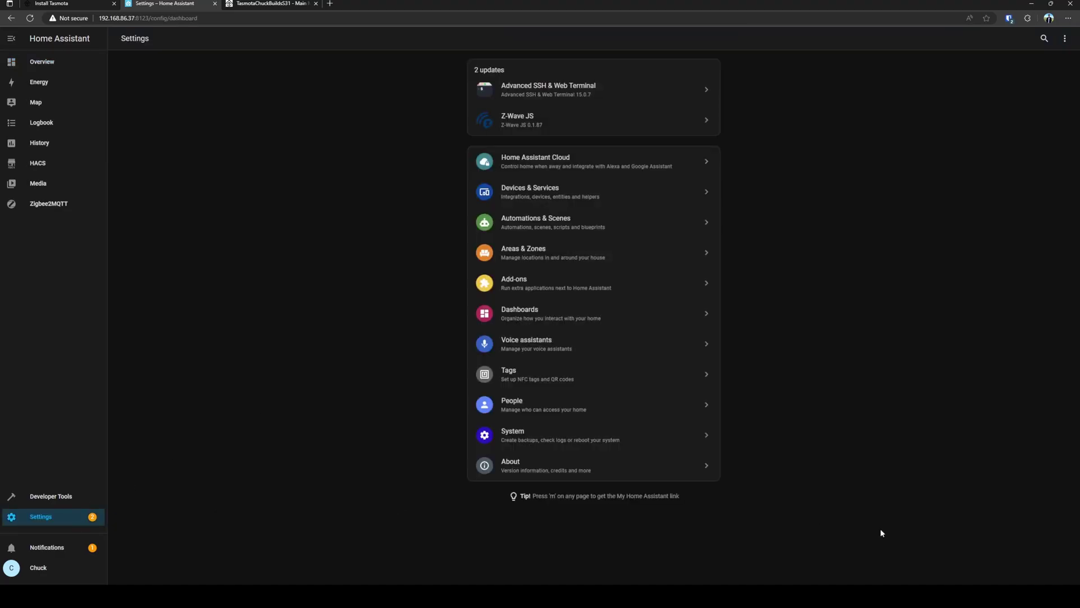
{"action": "left_click", "coordinate": [563, 195]}
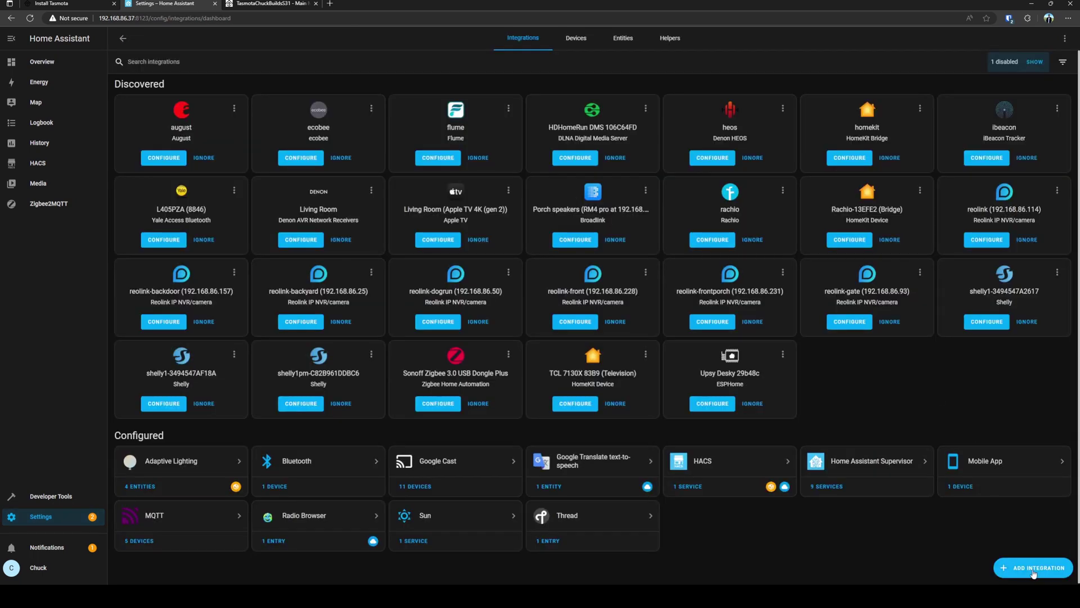
{"action": "left_click", "coordinate": [1025, 557]}
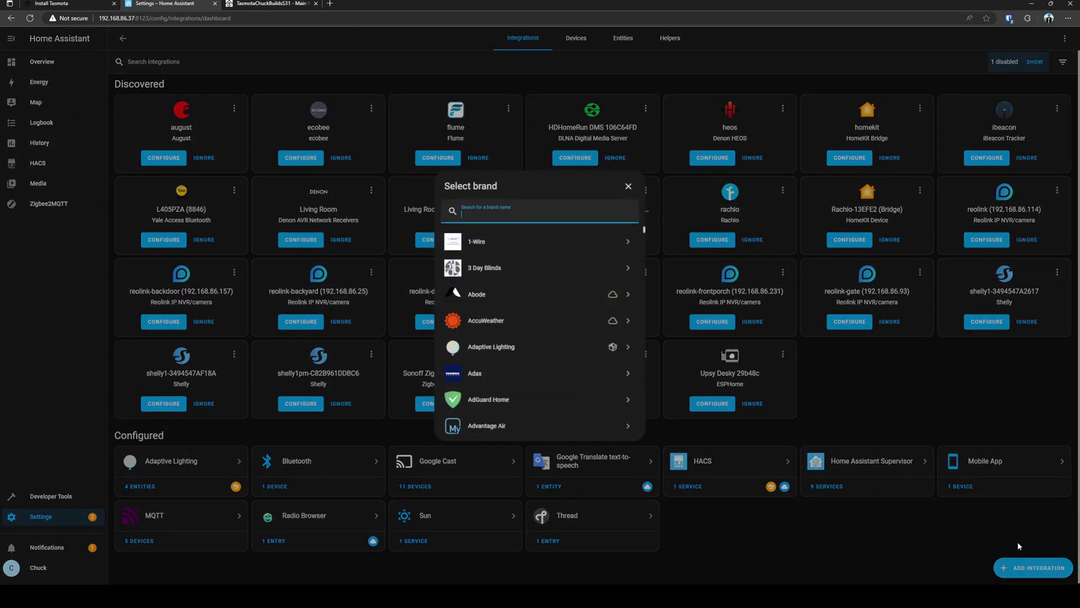
{"action": "type", "text": "tasmota"}
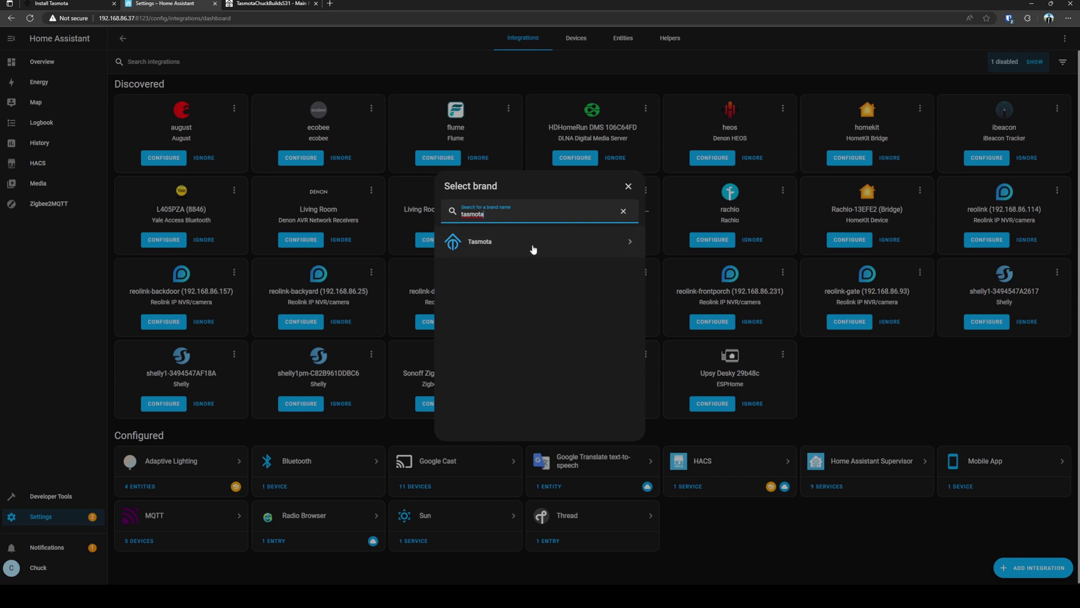
{"action": "left_click", "coordinate": [535, 247]}
{"action": "left_click", "coordinate": [598, 333]}
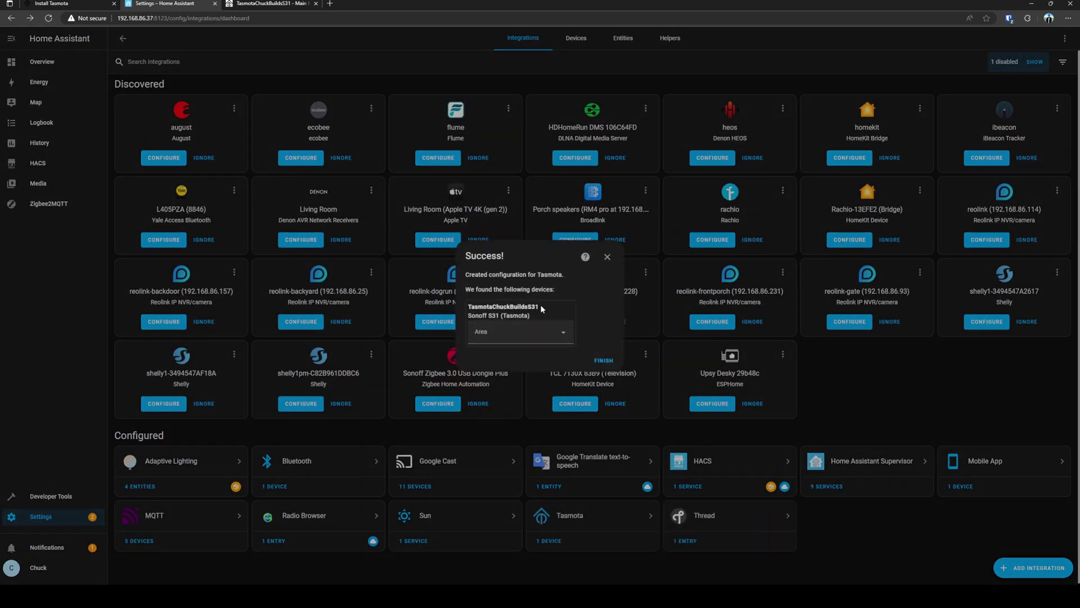
Accept the discovered Sonoff S31 device without assigning an area and finish setup
{"action": "left_click_drag", "start_coordinate": [542, 308], "coordinate": [465, 311]}
{"action": "left_click", "coordinate": [590, 310]}
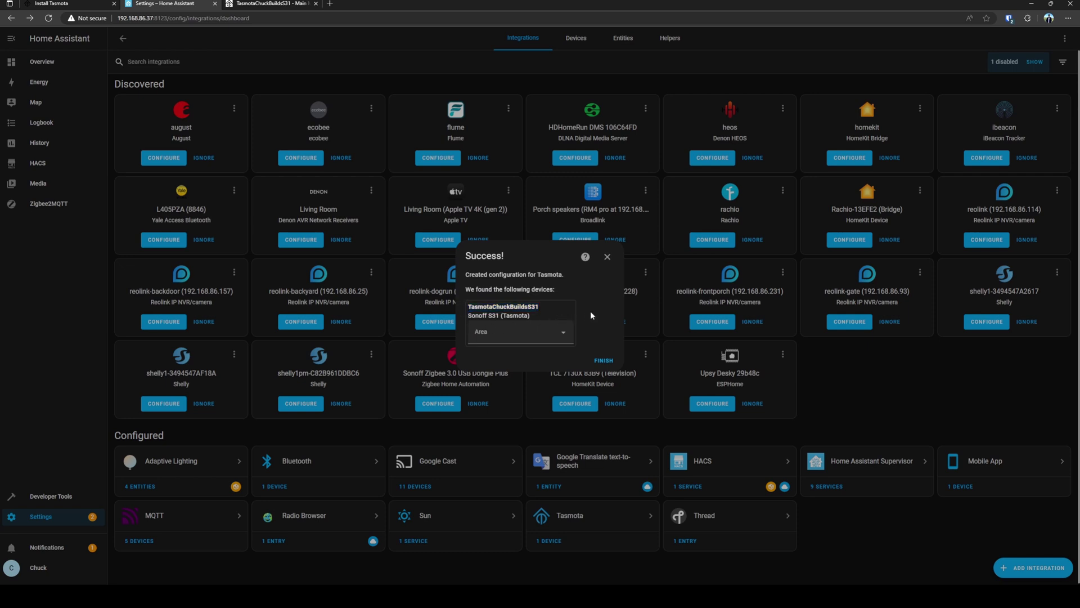
{"action": "left_click", "coordinate": [549, 332]}
{"action": "left_click", "coordinate": [564, 336]}
{"action": "left_click", "coordinate": [605, 364]}
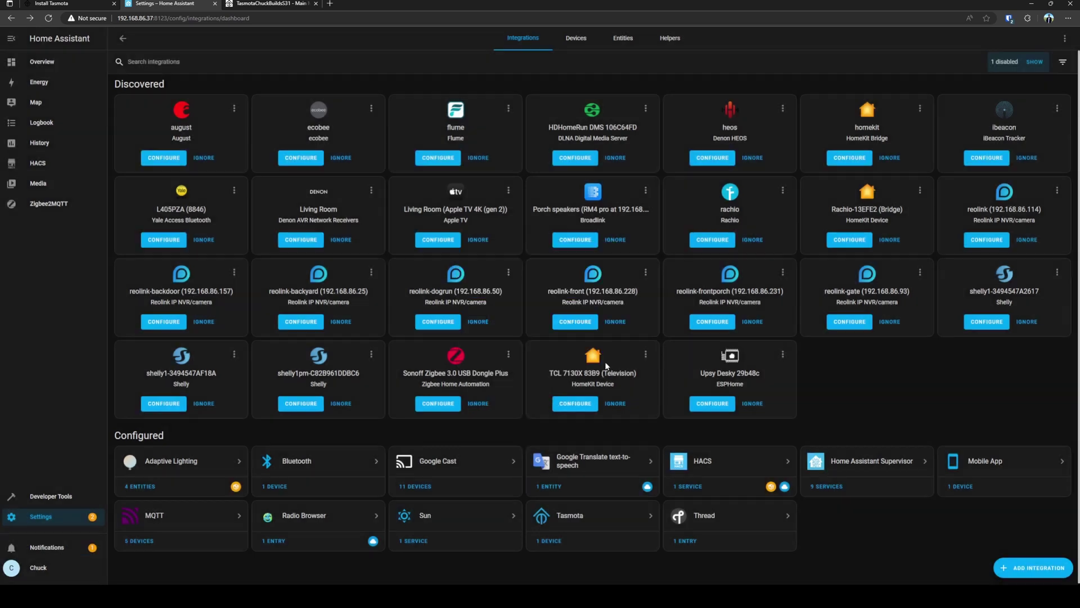
Open the TasmotaChuckBuildsS31 device page and toggle its switch on, off and on again
{"action": "left_click", "coordinate": [571, 513]}
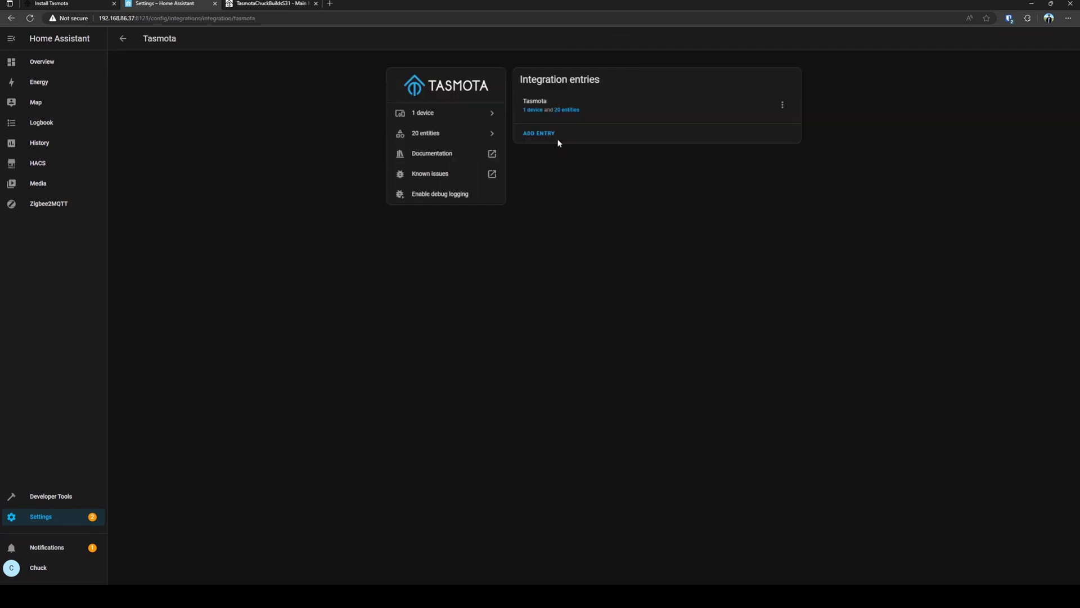
{"action": "left_click", "coordinate": [532, 111]}
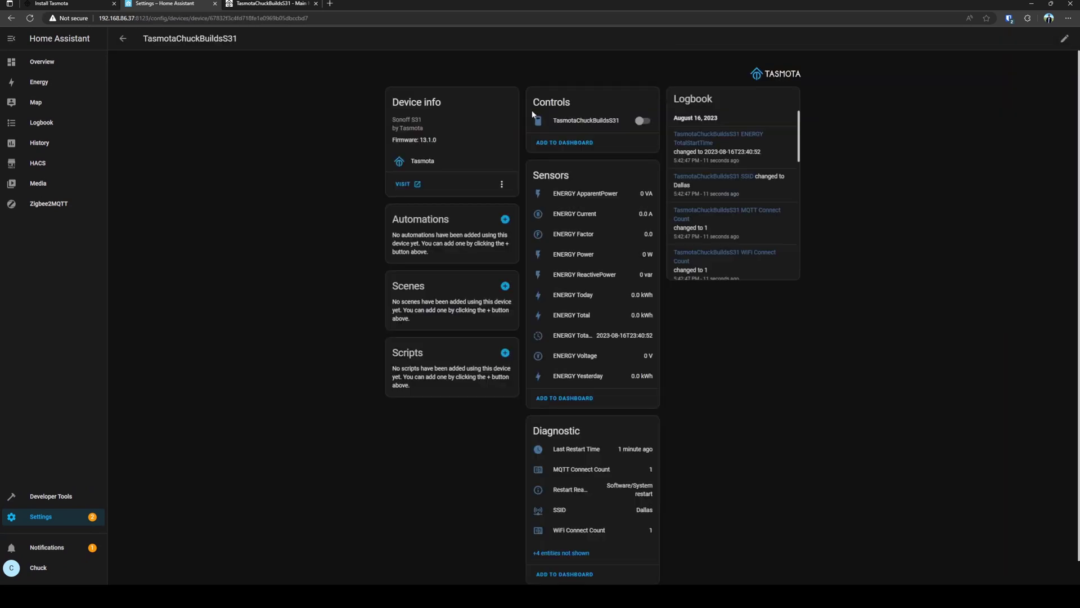
{"action": "left_click", "coordinate": [644, 121]}
{"action": "left_click", "coordinate": [644, 122]}
{"action": "left_click", "coordinate": [644, 121]}
{"action": "left_click", "coordinate": [644, 121]}
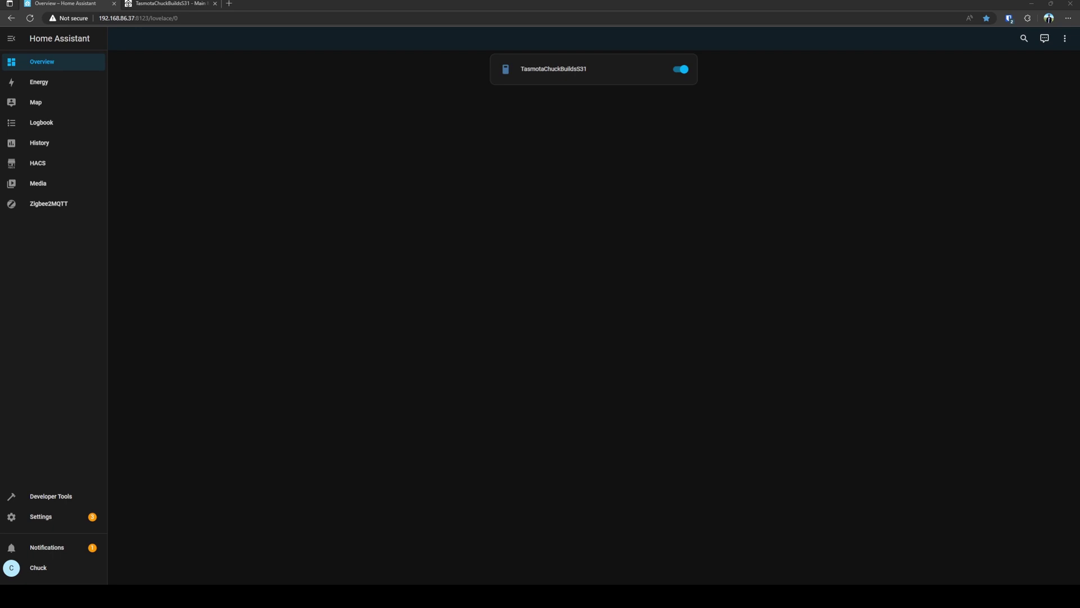
Add TasmotaChuckBuildsS31 ENERGY Today as an individual device in the Energy configuration
{"action": "left_click", "coordinate": [45, 84]}
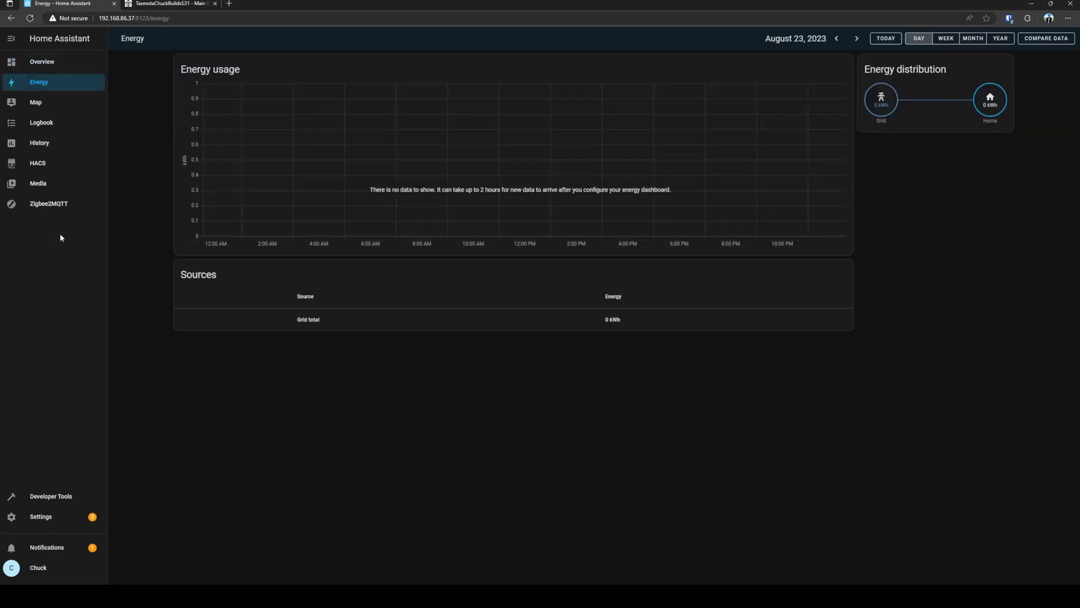
{"action": "left_click", "coordinate": [81, 517]}
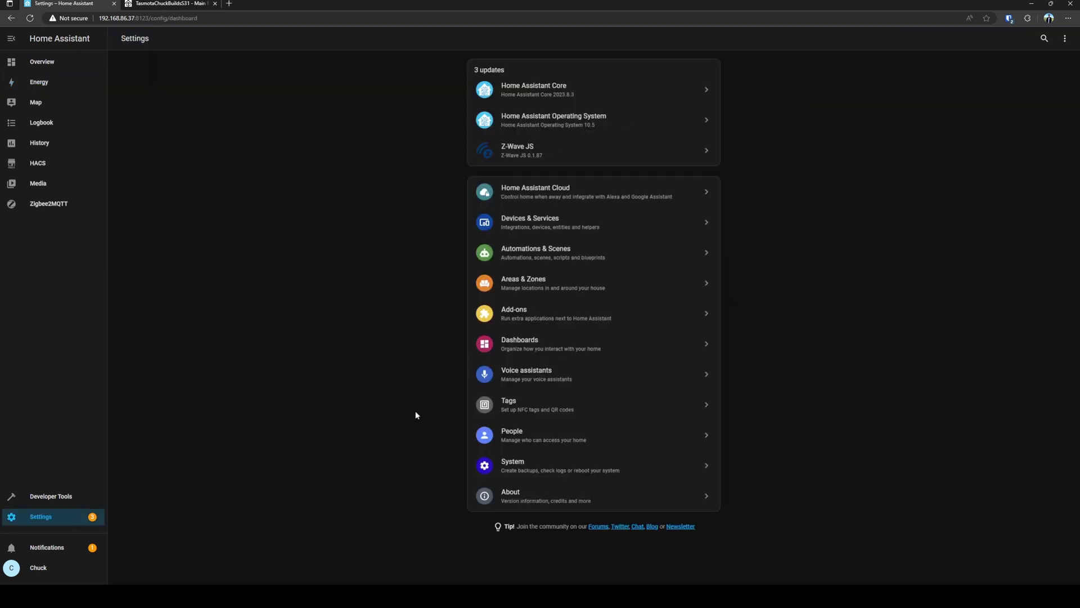
{"action": "left_click", "coordinate": [535, 347]}
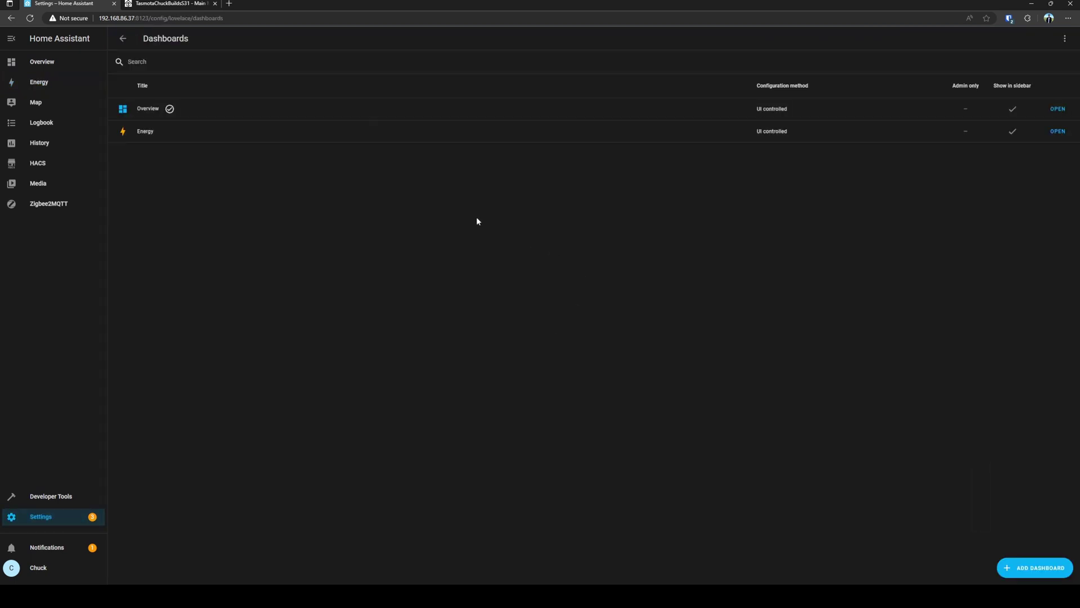
{"action": "left_click", "coordinate": [169, 135]}
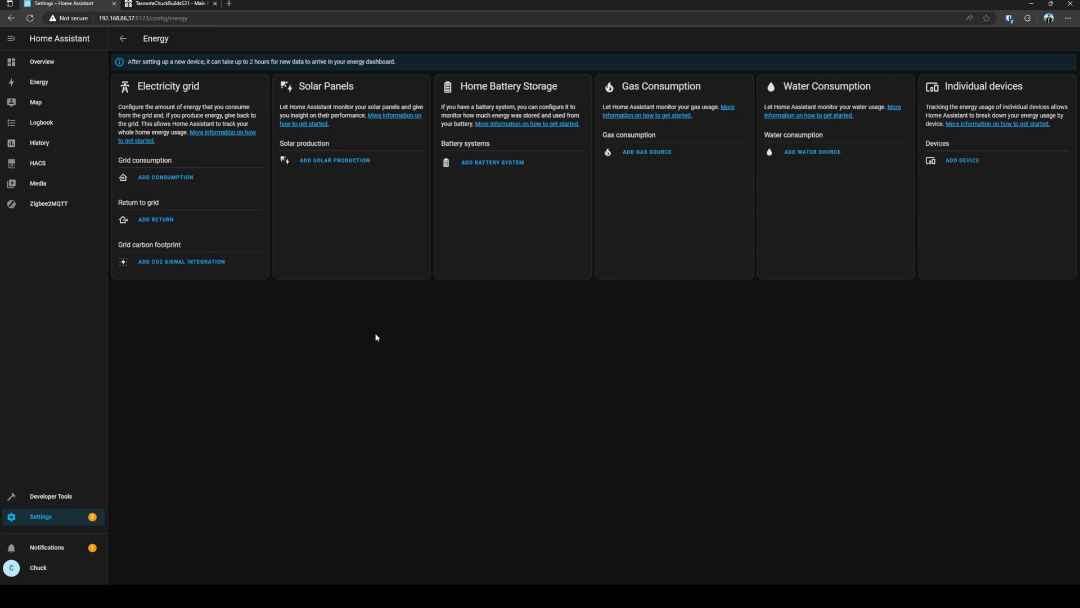
{"action": "left_click", "coordinate": [962, 162]}
{"action": "left_click", "coordinate": [574, 317]}
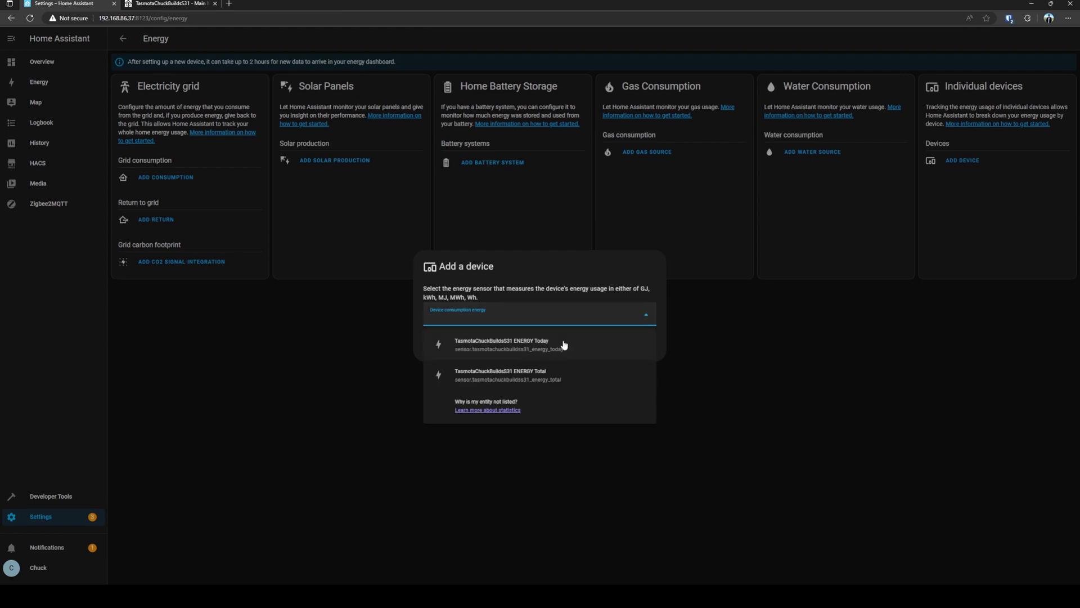
{"action": "left_click", "coordinate": [530, 346]}
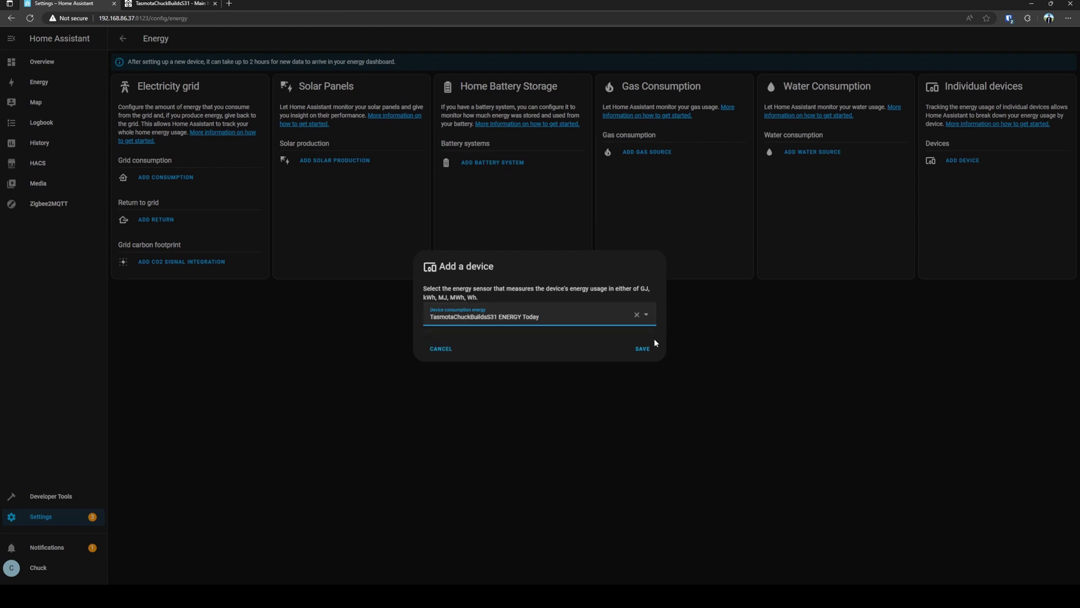
{"action": "left_click", "coordinate": [642, 349]}
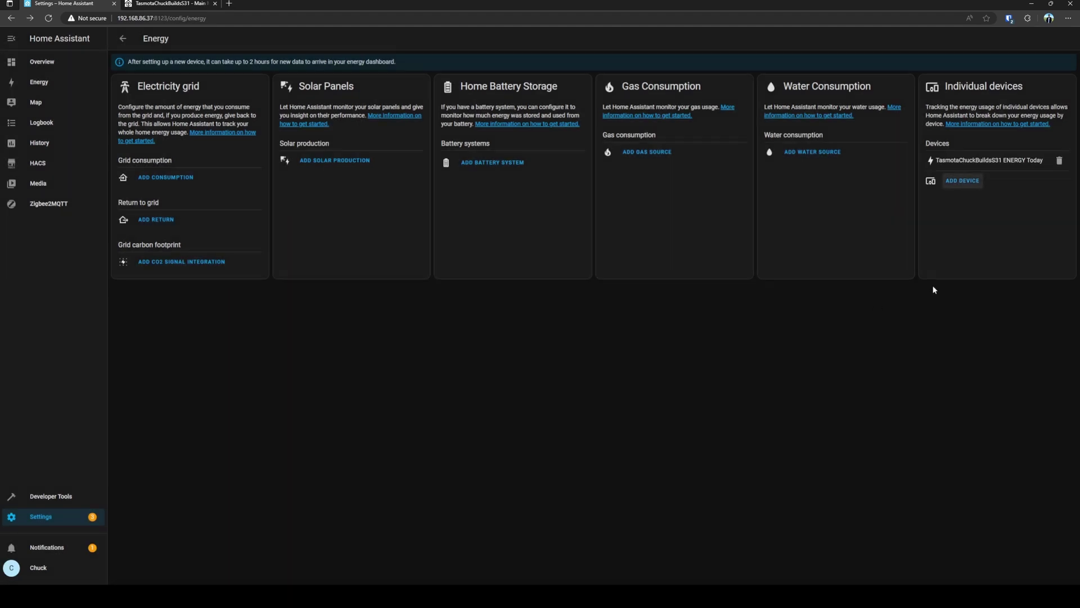
Check the S31's ENERGY Today bar under Monitor individual devices and compare with the populated dashboard
{"action": "left_click_drag", "start_coordinate": [250, 60], "coordinate": [271, 65]}
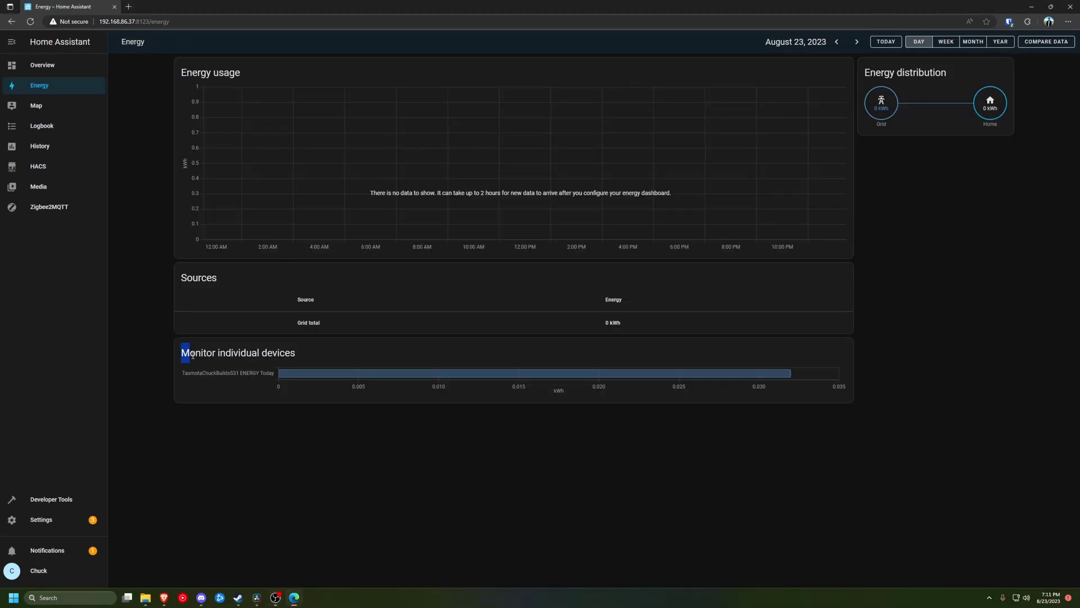
{"action": "left_click_drag", "start_coordinate": [181, 353], "coordinate": [292, 354]}
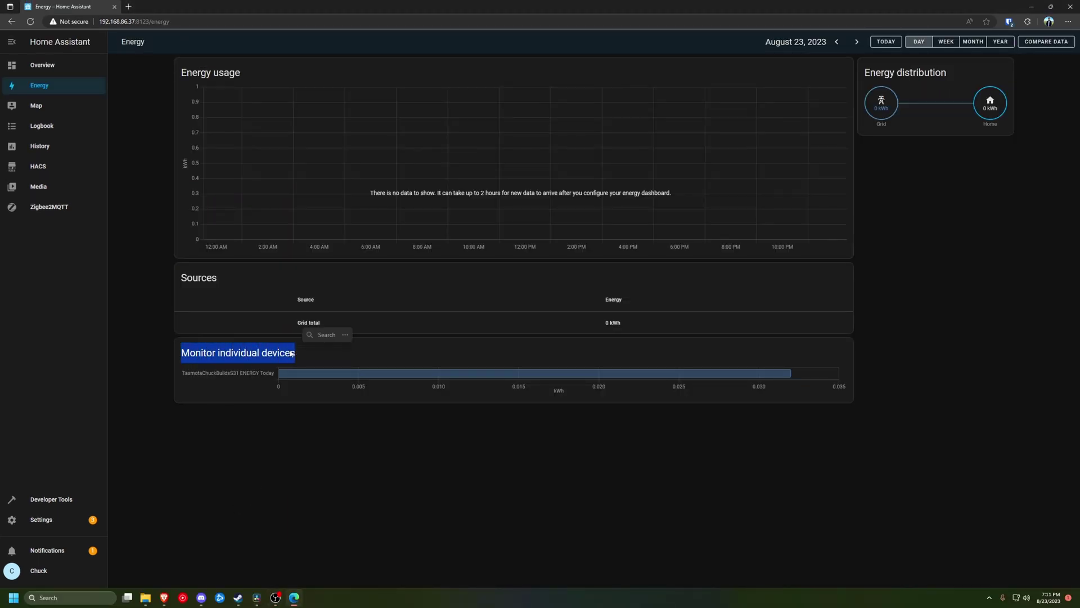
{"action": "left_click", "coordinate": [188, 373]}
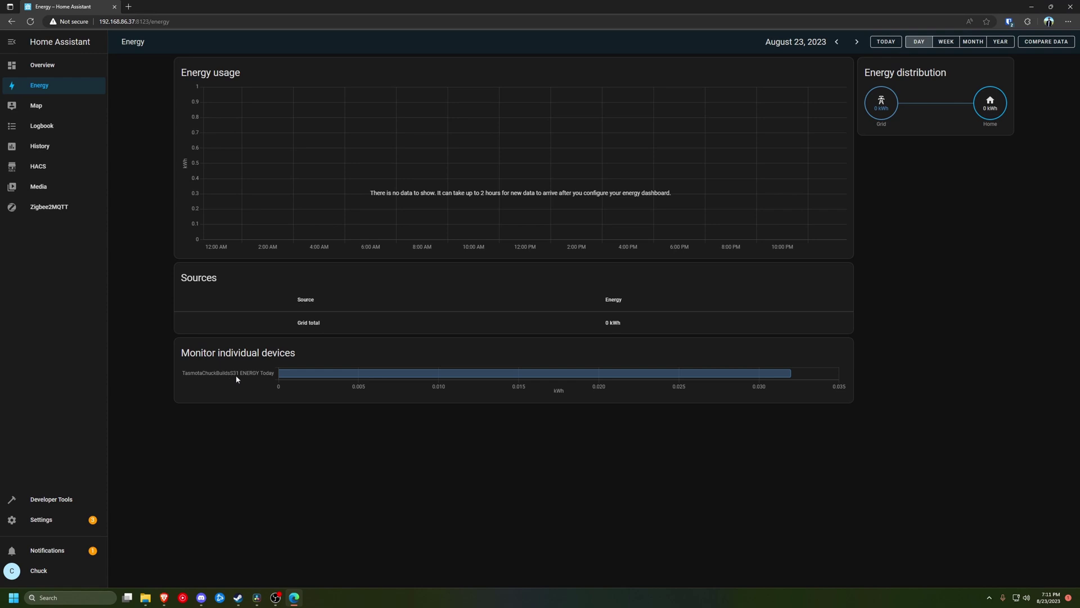
{"action": "mouse_move", "coordinate": [306, 377]}
{"action": "left_click", "coordinate": [164, 597]}
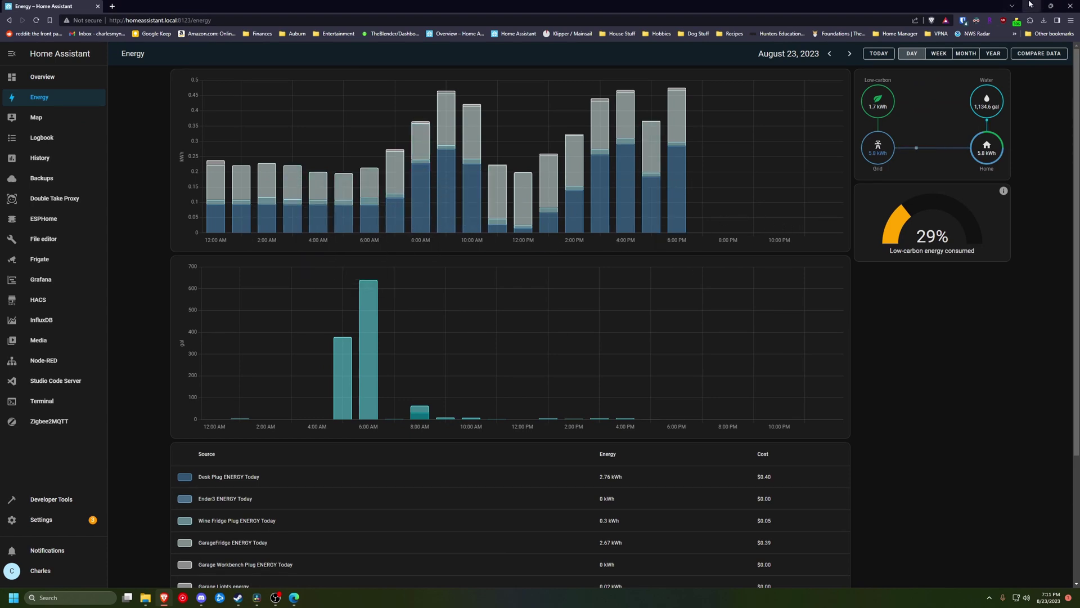
{"action": "key", "text": "alt+Tab"}
Open the Energy configuration and read the Individual devices documentation
{"action": "left_click", "coordinate": [50, 521]}
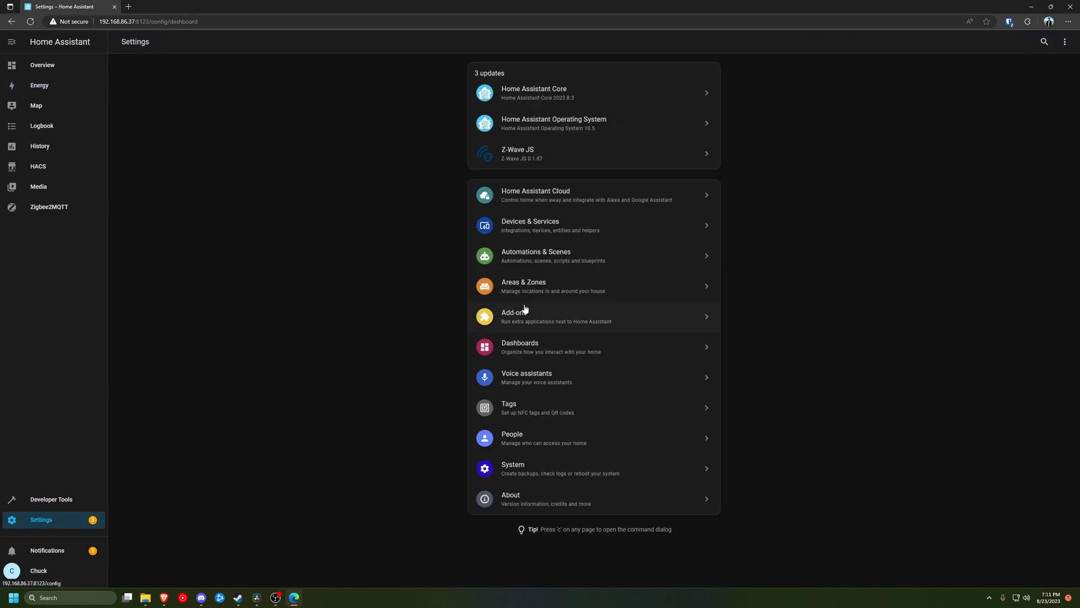
{"action": "left_click", "coordinate": [535, 347]}
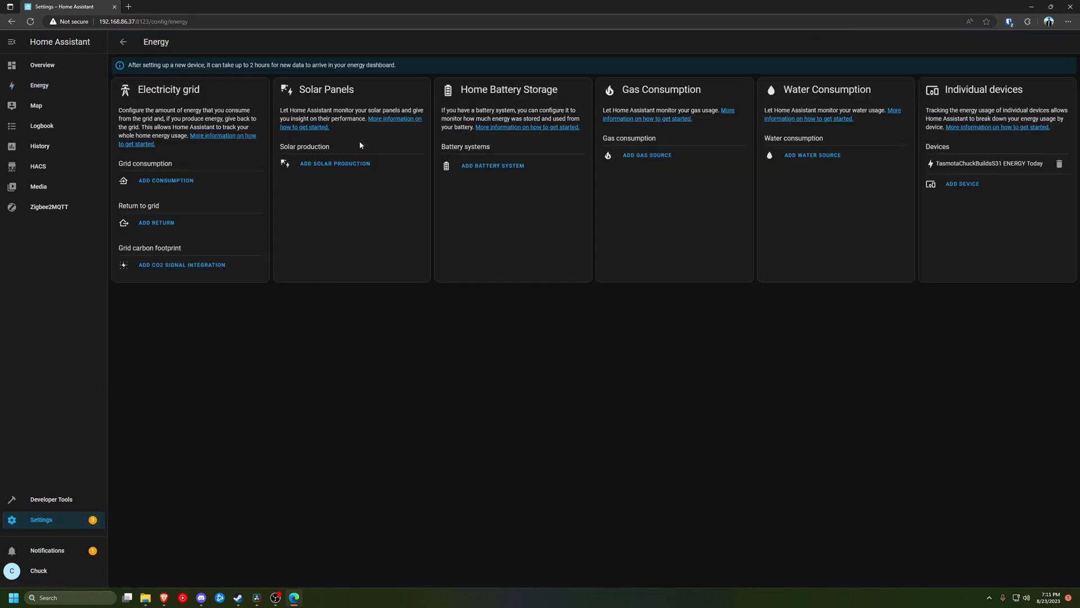
{"action": "left_click", "coordinate": [164, 180]}
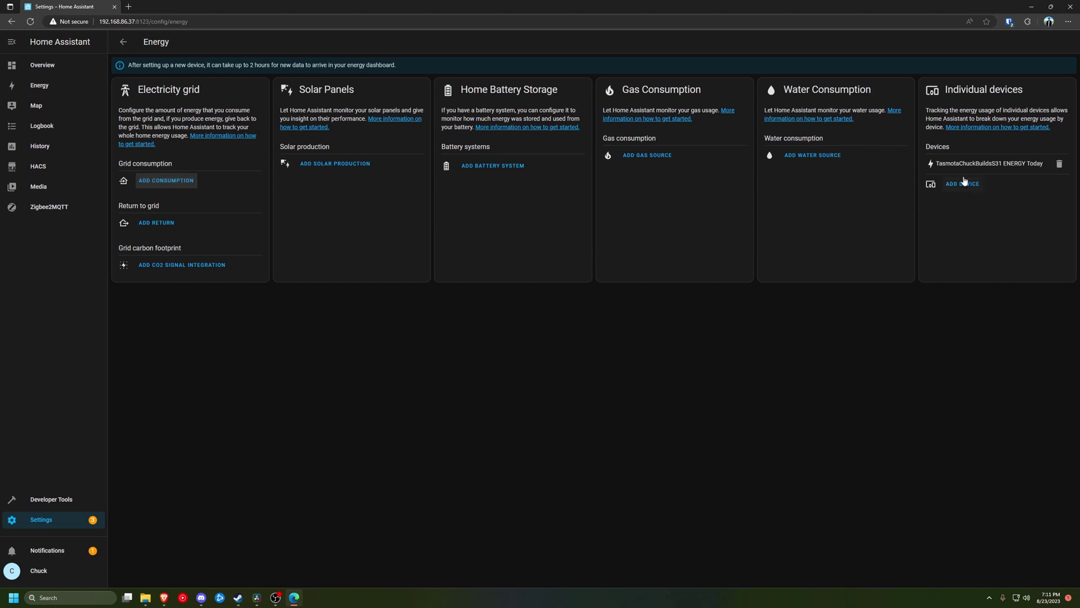
{"action": "left_click_drag", "start_coordinate": [943, 90], "coordinate": [1024, 87]}
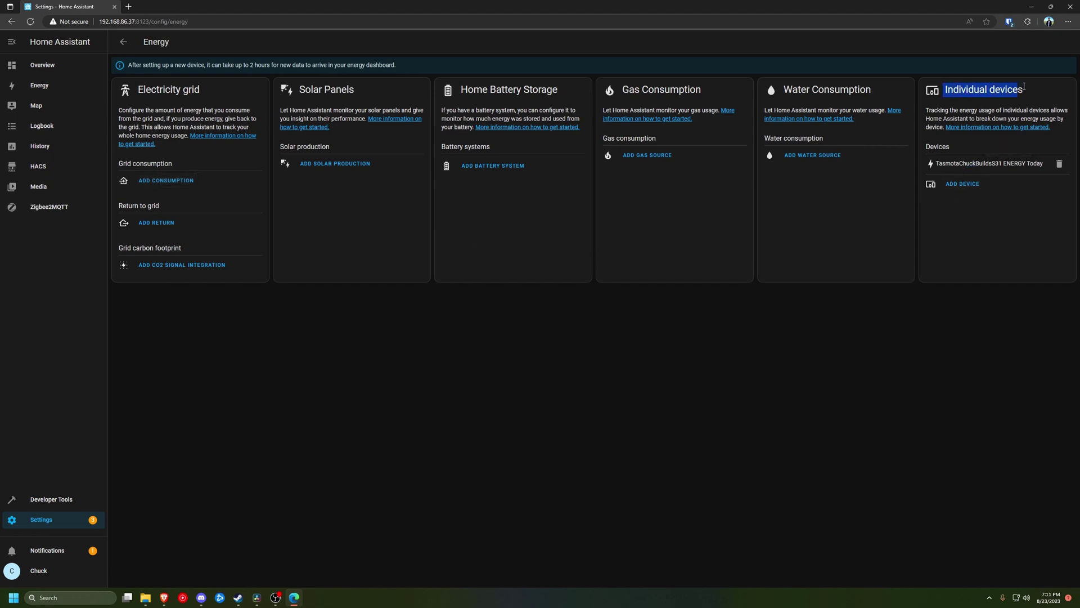
{"action": "left_click", "coordinate": [872, 254]}
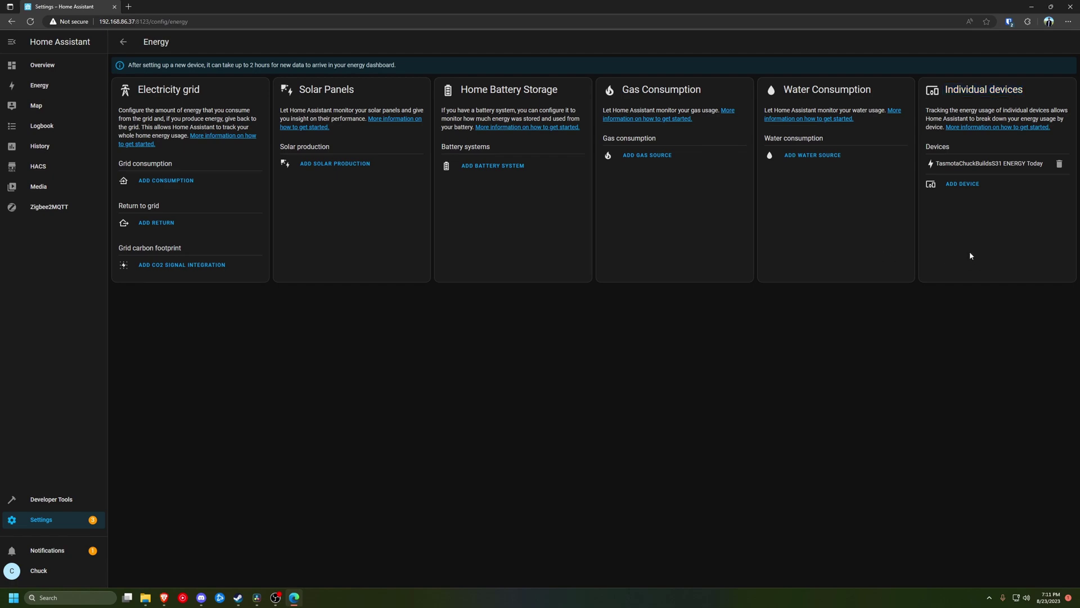
{"action": "left_click", "coordinate": [1007, 127]}
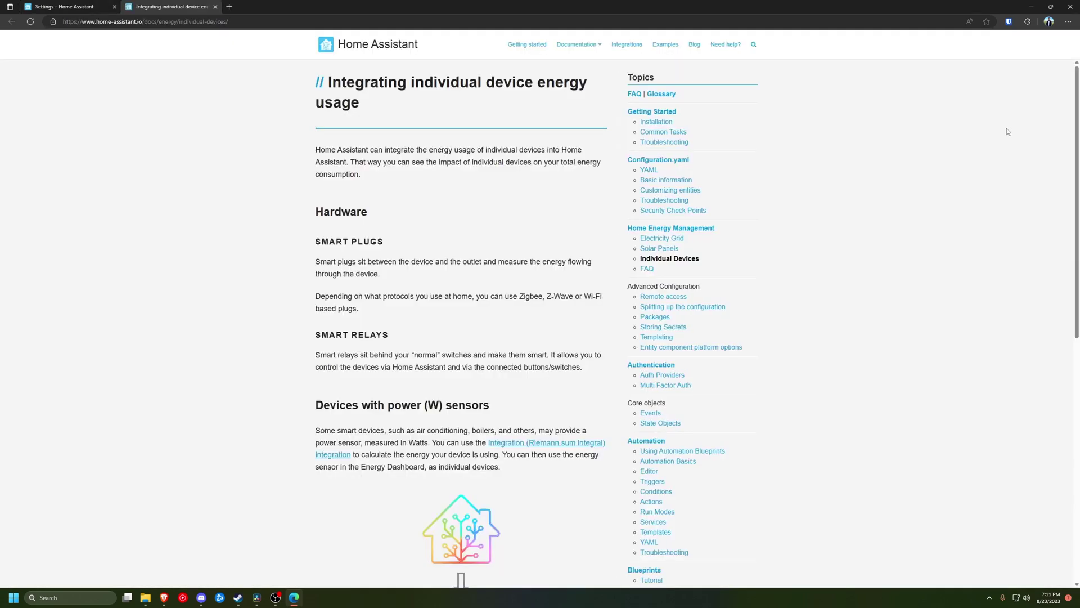
{"action": "scroll", "coordinate": [424, 263], "scroll_direction": "down", "scroll_amount": 5}
{"action": "scroll", "coordinate": [424, 263], "scroll_direction": "up", "scroll_amount": 4}
Return to the Energy dashboard, then switch to the other installation's populated Energy dashboard
{"action": "left_click", "coordinate": [79, 6]}
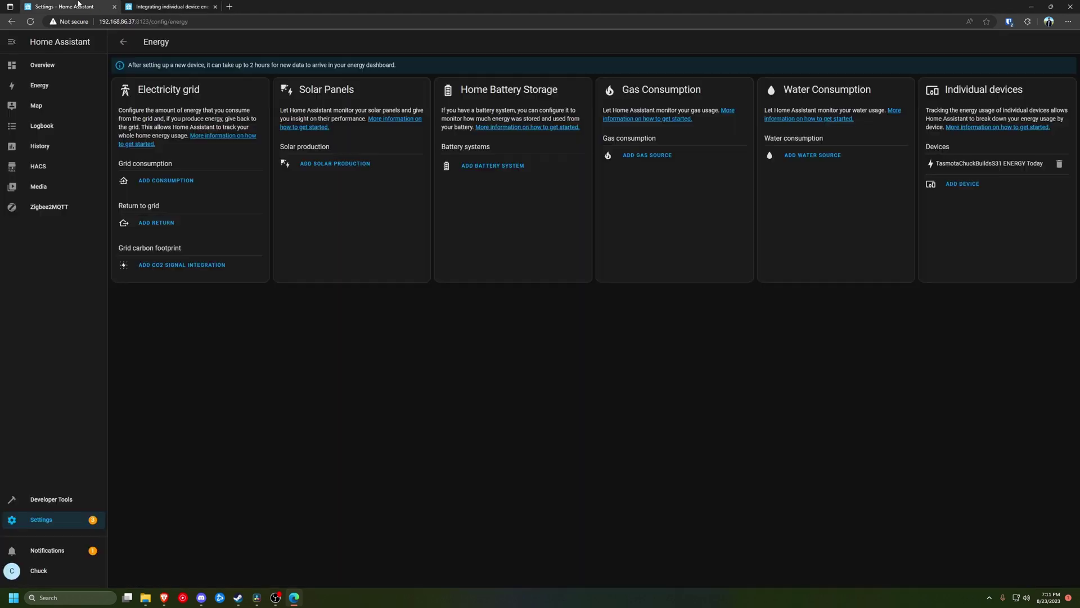
{"action": "left_click", "coordinate": [79, 85]}
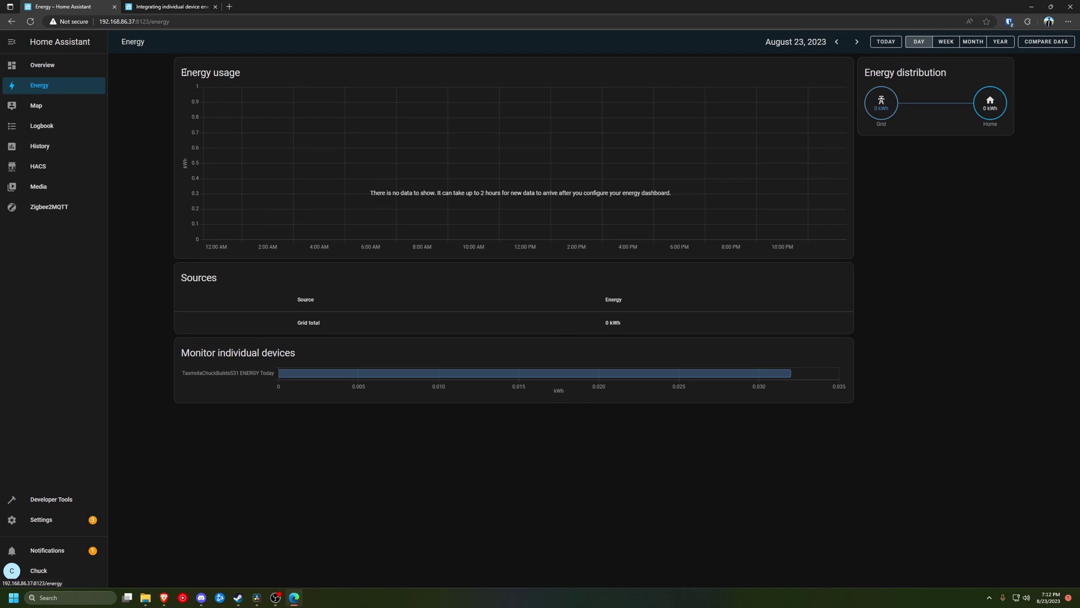
{"action": "left_click_drag", "start_coordinate": [183, 73], "coordinate": [243, 75]}
{"action": "left_click", "coordinate": [273, 104]}
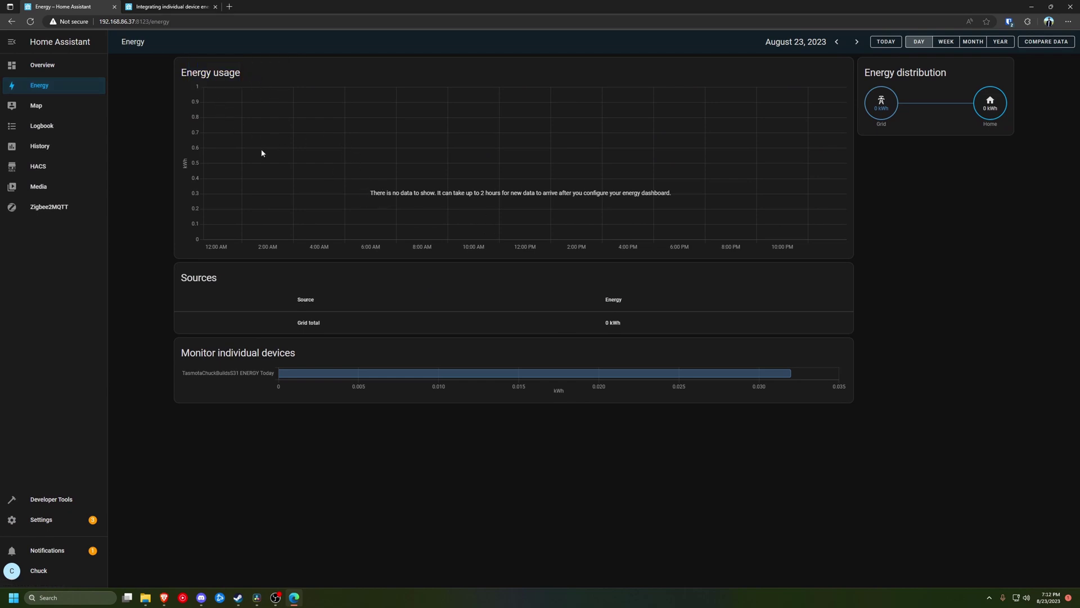
{"action": "left_click", "coordinate": [164, 597]}
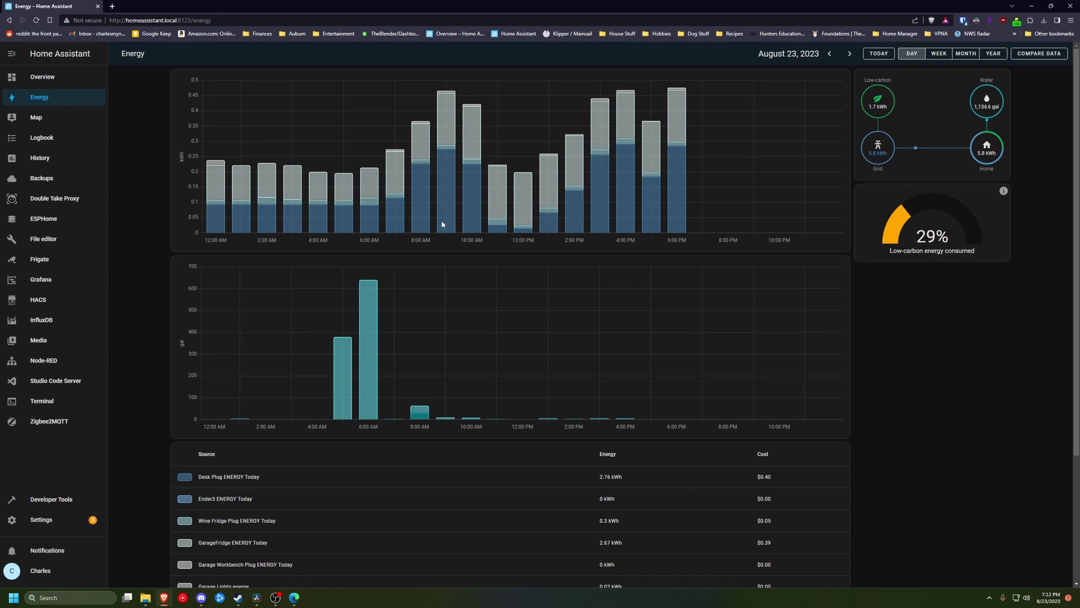
Open the Energy dashboard configuration and highlight the plugs' ENERGY Today sensors under Grid consumption
{"action": "left_click", "coordinate": [70, 521]}
{"action": "left_click", "coordinate": [543, 387]}
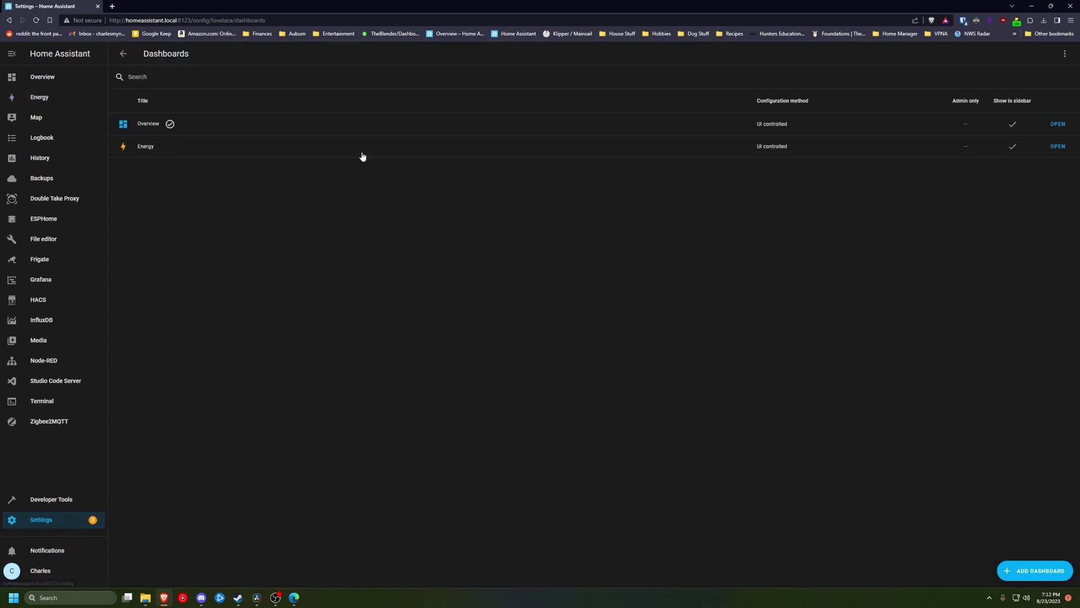
{"action": "left_click", "coordinate": [210, 155]}
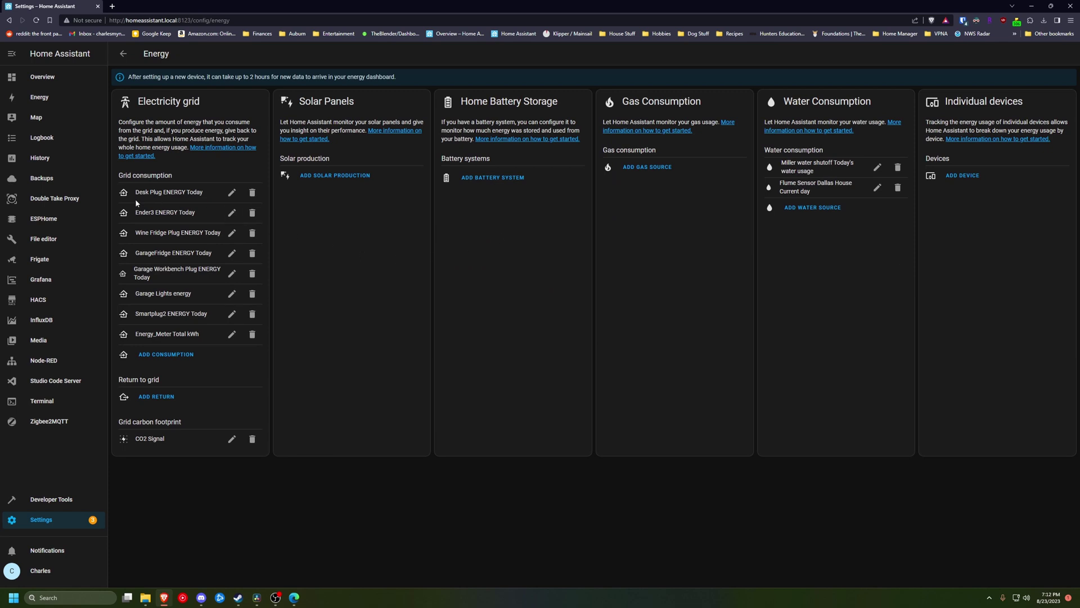
{"action": "left_click_drag", "start_coordinate": [138, 193], "coordinate": [199, 314]}
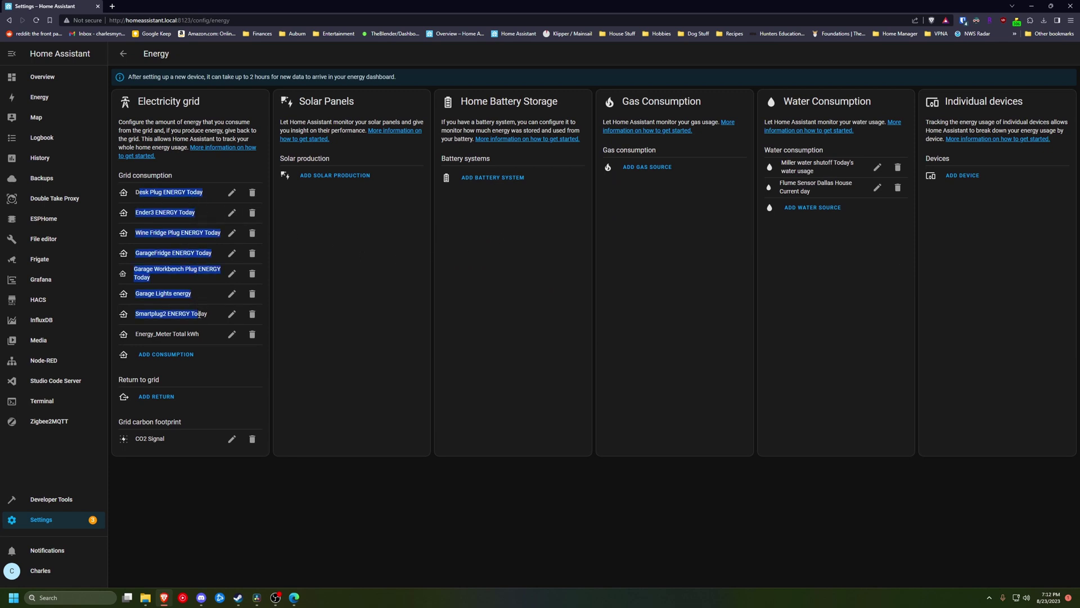